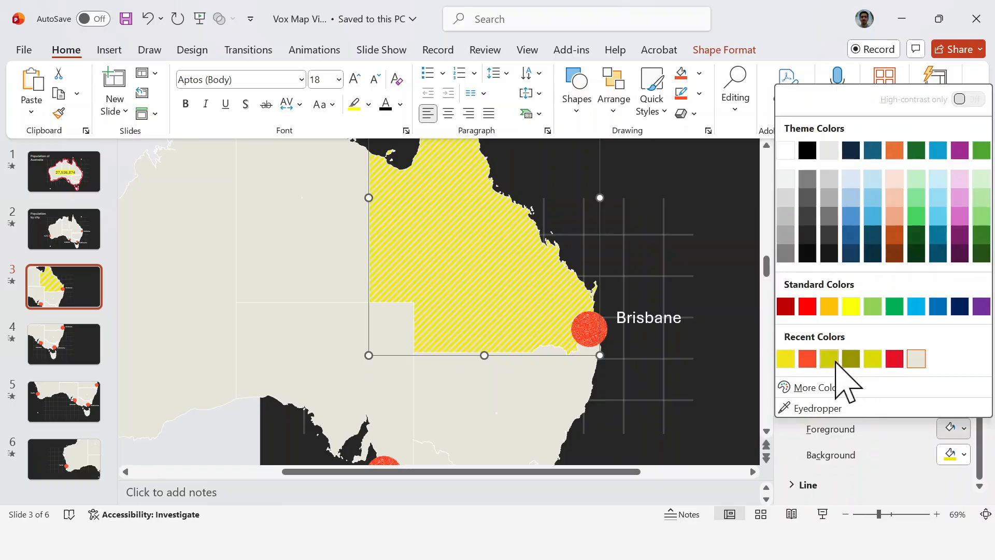
Step: Set the foreground color of Queensland's striped pattern fill to the darker yellow recent color and close the formatting pane
{"action": "left_click", "coordinate": [830, 359]}
{"action": "left_click", "coordinate": [719, 384]}
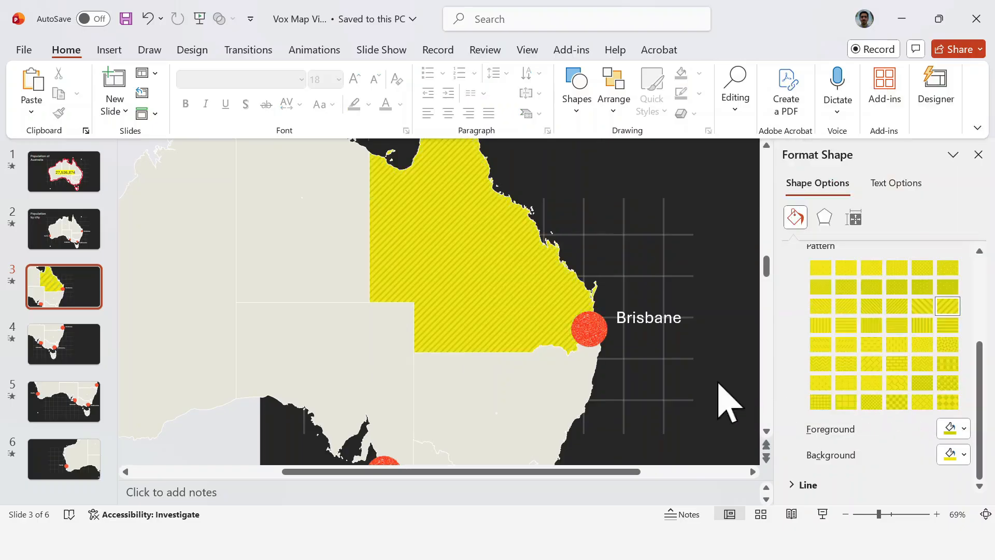
{"action": "left_click", "coordinate": [978, 154]}
Step: Move the Brisbane label inside the yellow state beside its red dot and make its text black at 40 pt
{"action": "left_click", "coordinate": [695, 330]}
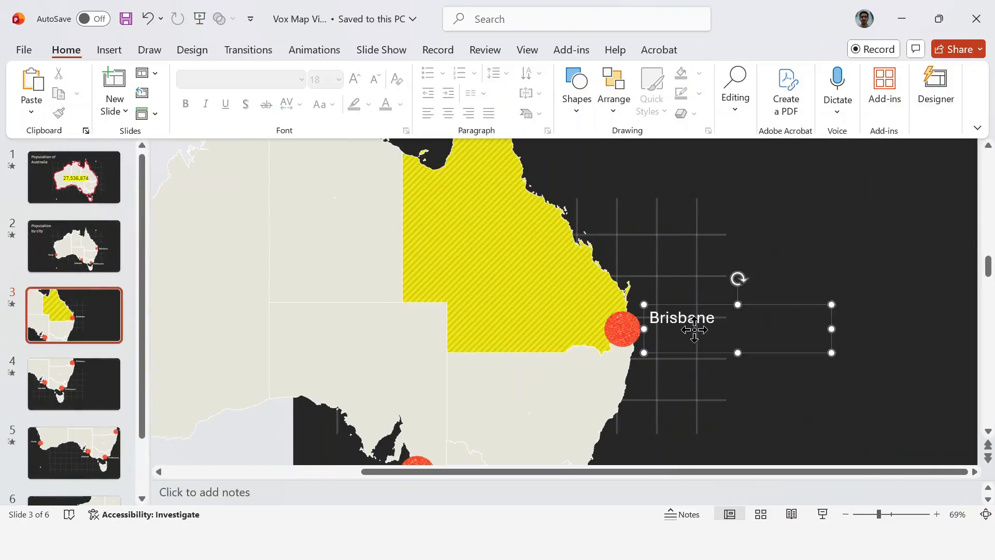
{"action": "left_click_drag", "start_coordinate": [786, 351], "coordinate": [620, 352]}
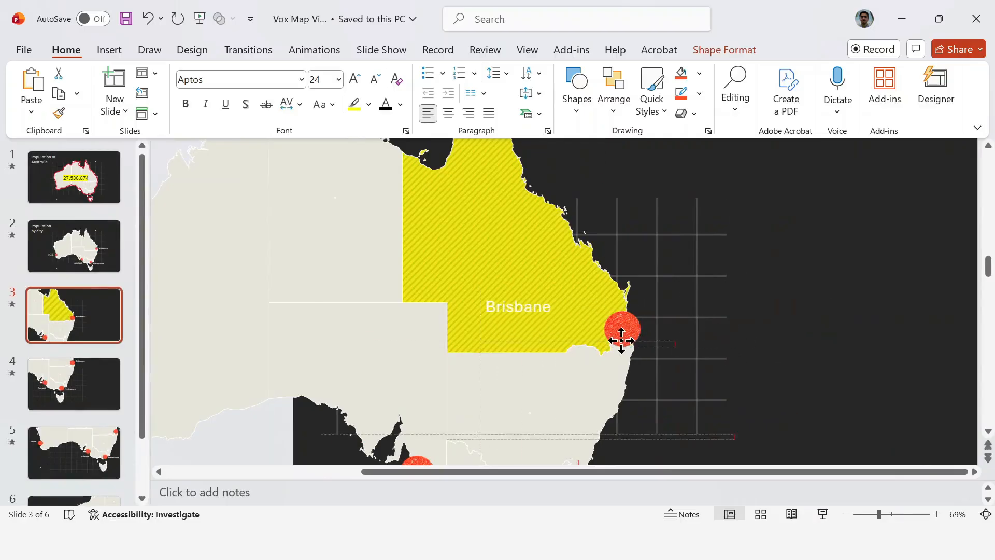
{"action": "double_click", "coordinate": [533, 325]}
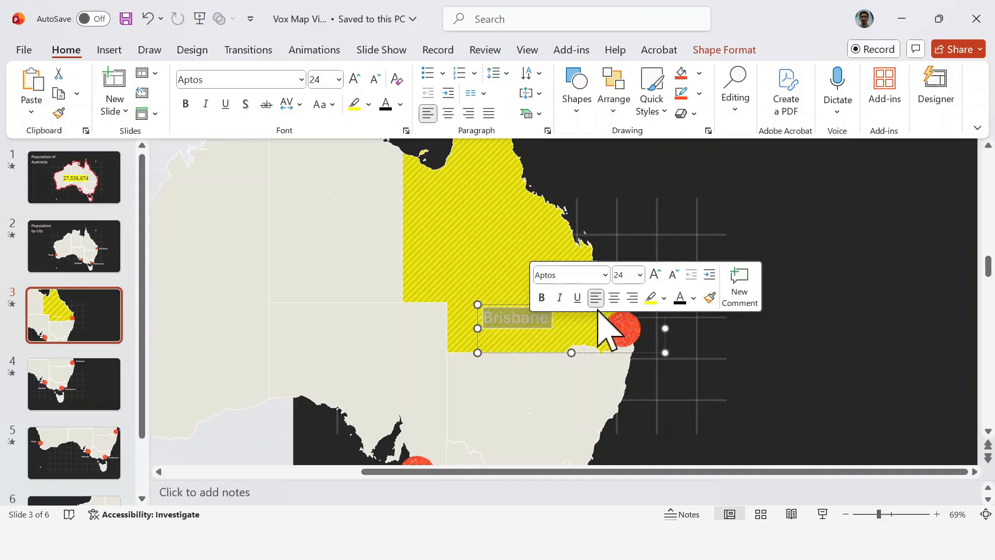
{"action": "left_click", "coordinate": [656, 275]}
{"action": "left_click", "coordinate": [656, 275]}
{"action": "left_click", "coordinate": [656, 275]}
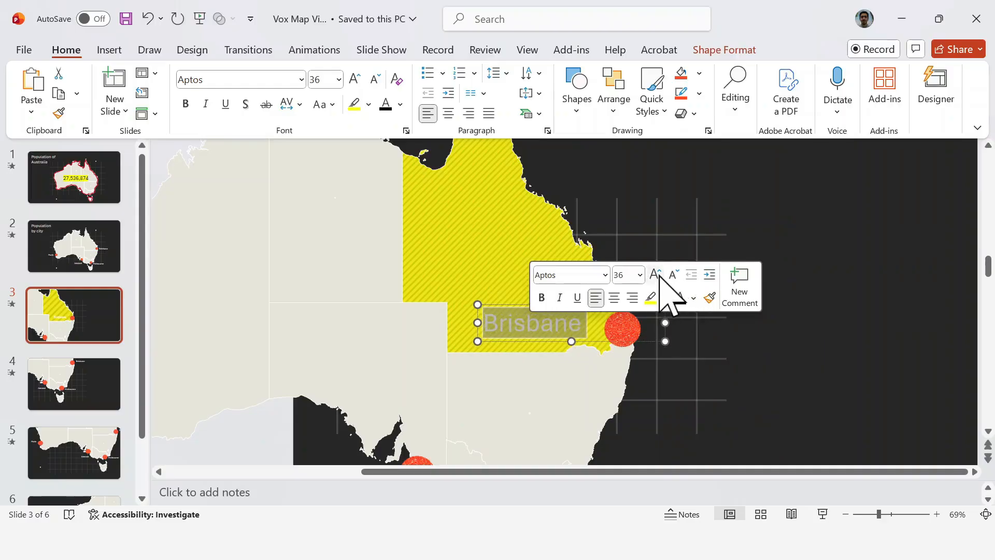
{"action": "left_click", "coordinate": [656, 275]}
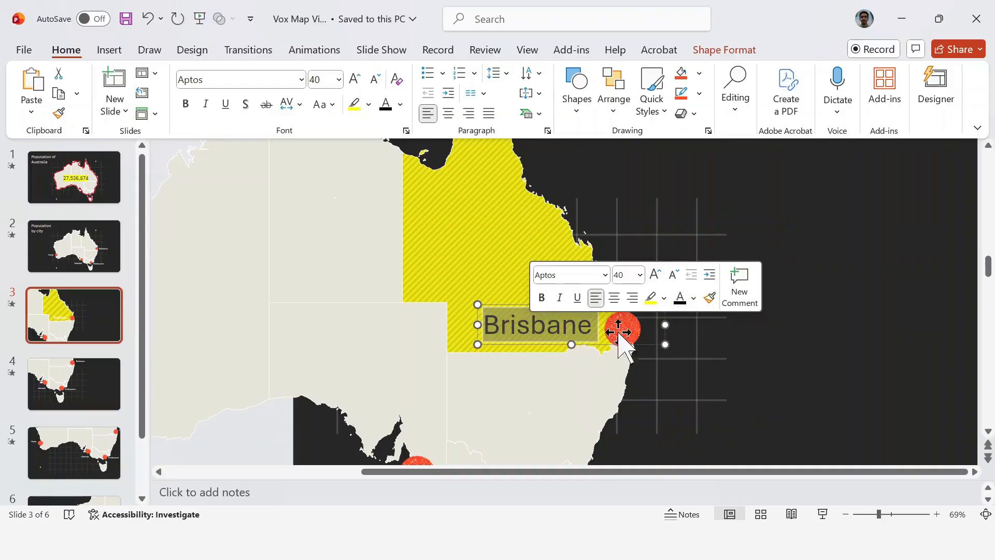
{"action": "left_click_drag", "start_coordinate": [664, 325], "coordinate": [632, 335]}
{"action": "key", "text": "ctrl+z"}
{"action": "left_click", "coordinate": [770, 352]}
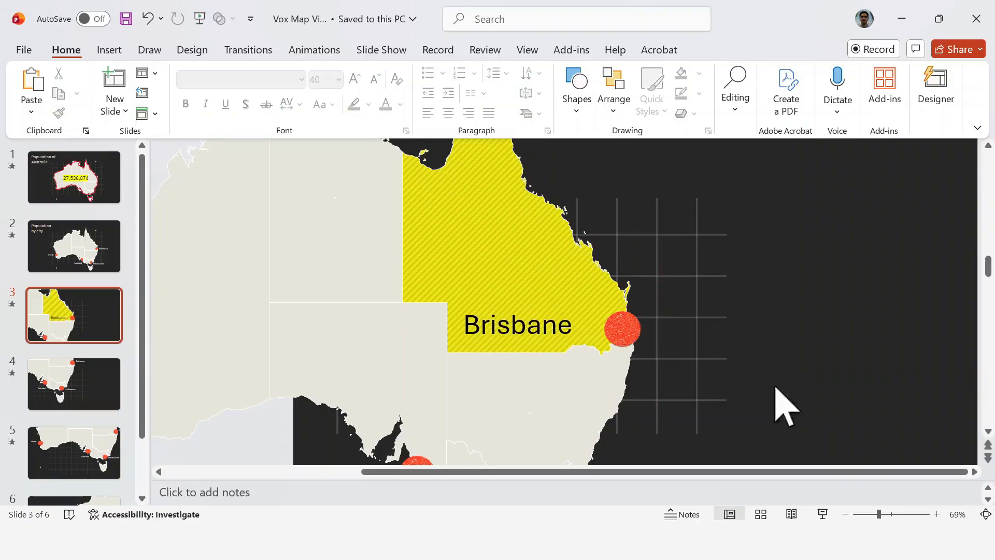
Step: Draw an isosceles triangle about 3.33 by 1.55 inches and rotate it sideways so its tip meets the Brisbane dot
{"action": "left_click_drag", "start_coordinate": [880, 515], "coordinate": [878, 515]}
{"action": "left_click", "coordinate": [862, 515]}
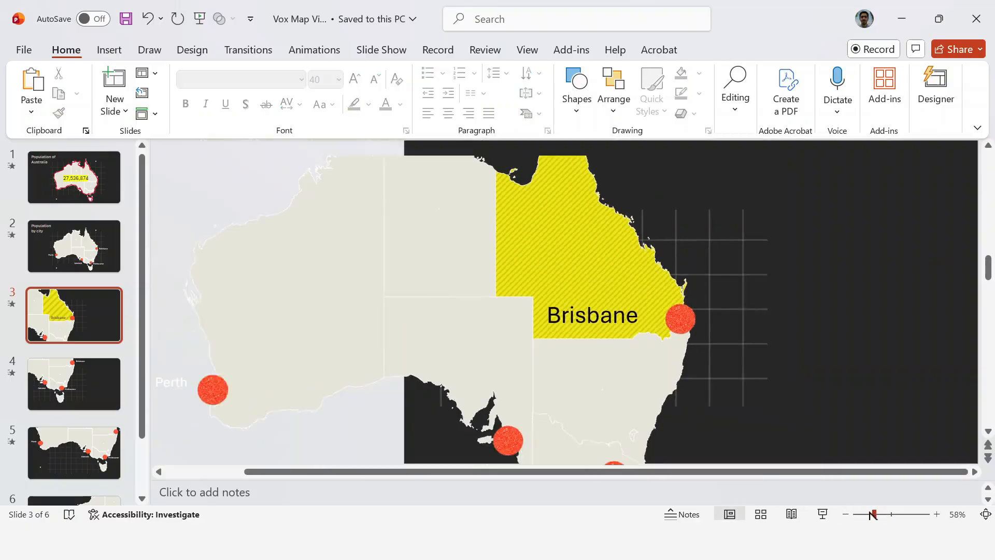
{"action": "left_click", "coordinate": [581, 98]}
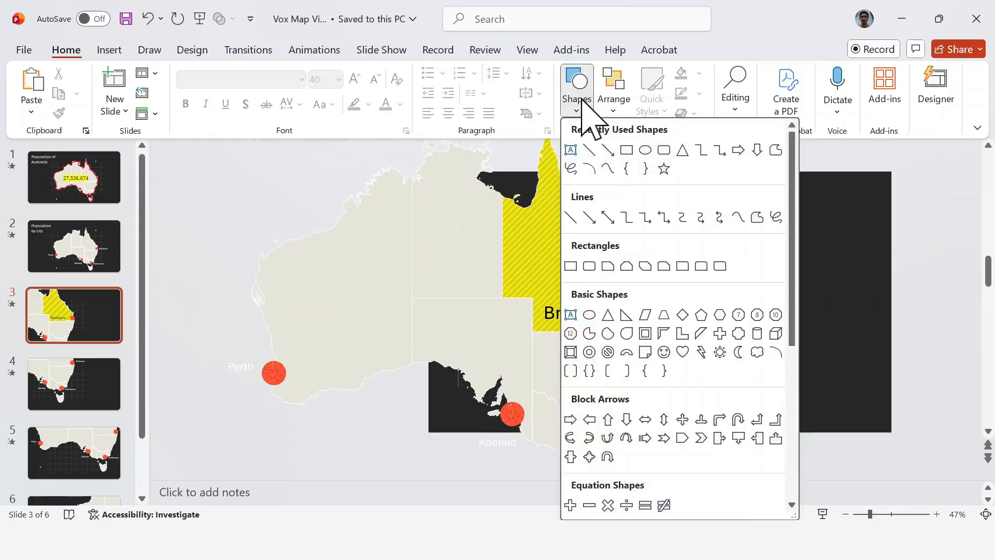
{"action": "left_click", "coordinate": [680, 151]}
{"action": "left_click_drag", "start_coordinate": [721, 291], "coordinate": [741, 374]}
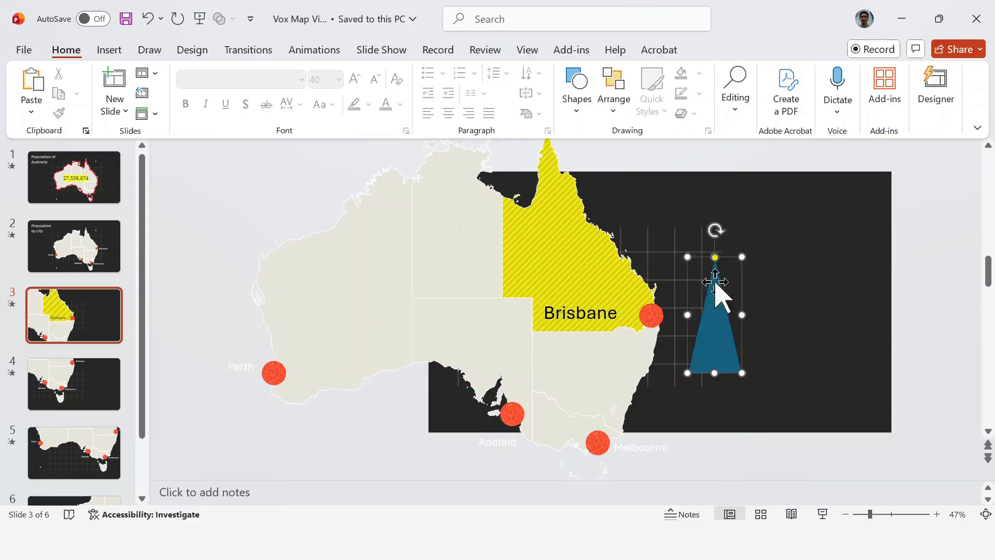
{"action": "left_click_drag", "start_coordinate": [715, 228], "coordinate": [656, 313]}
{"action": "left_click_drag", "start_coordinate": [758, 319], "coordinate": [754, 319]}
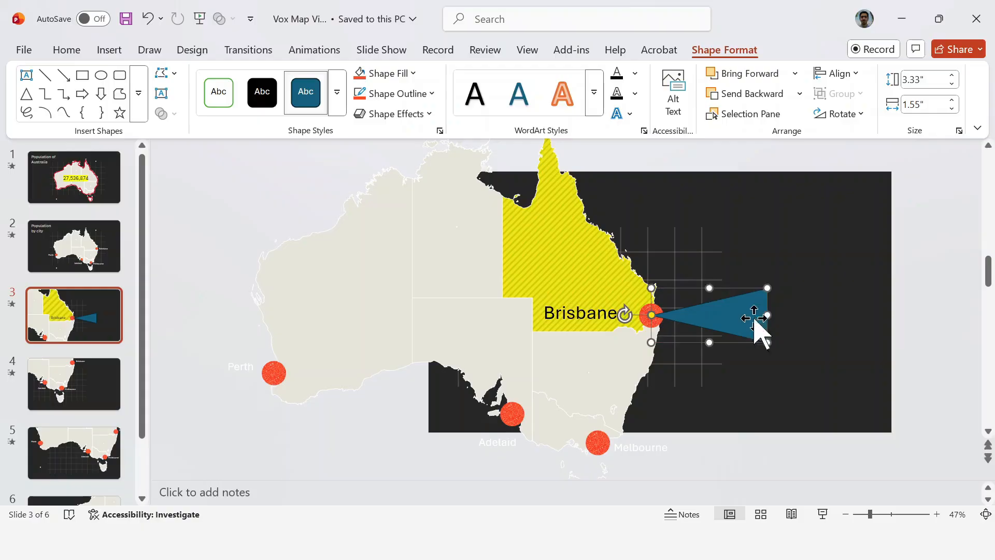
Step: Fill the triangle with the dots' orange-red and fit it against the Brisbane dot's edge at a length of about 3.07 inches
{"action": "left_click", "coordinate": [414, 73]}
{"action": "left_click", "coordinate": [360, 73]}
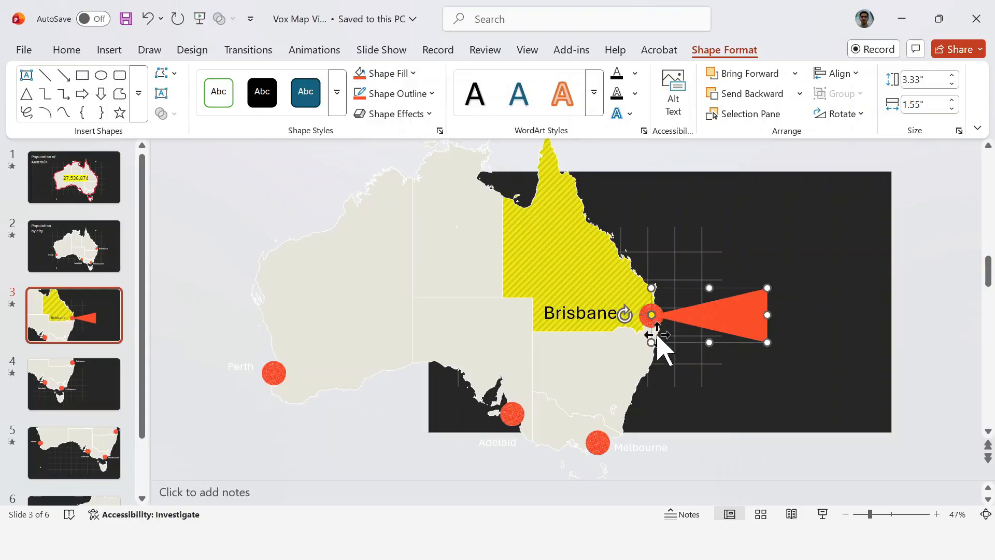
{"action": "left_click_drag", "start_coordinate": [691, 314], "coordinate": [700, 315]}
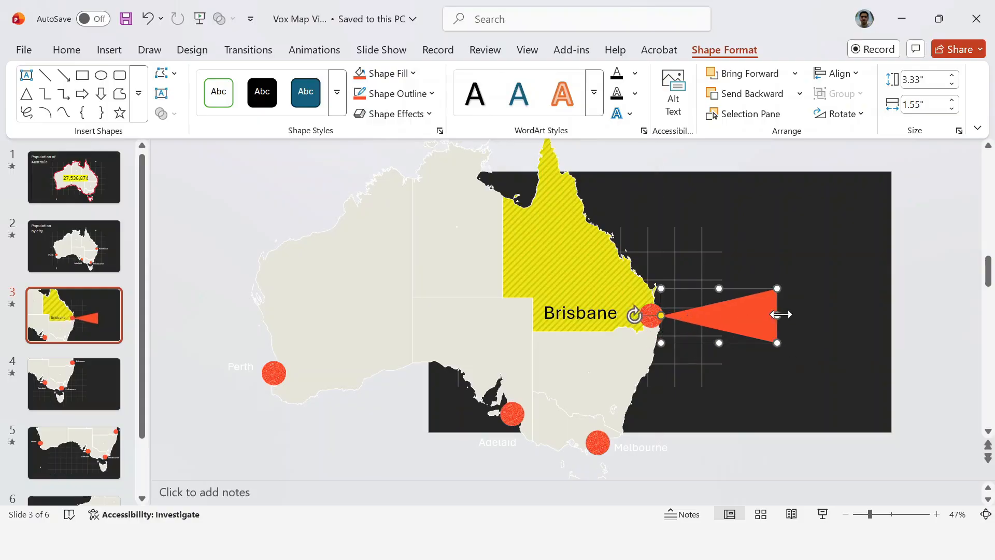
{"action": "left_click_drag", "start_coordinate": [781, 315], "coordinate": [768, 315]}
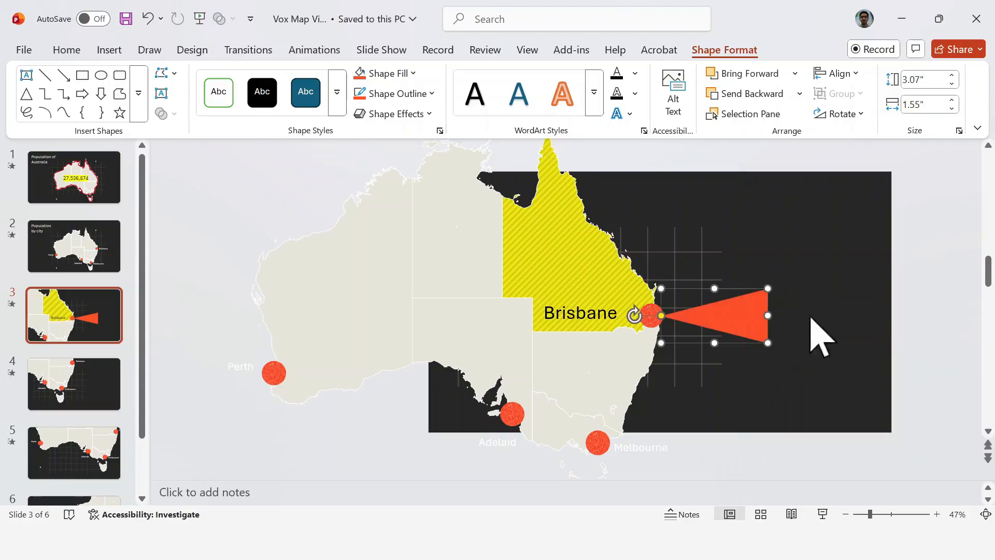
{"action": "left_click", "coordinate": [928, 312]}
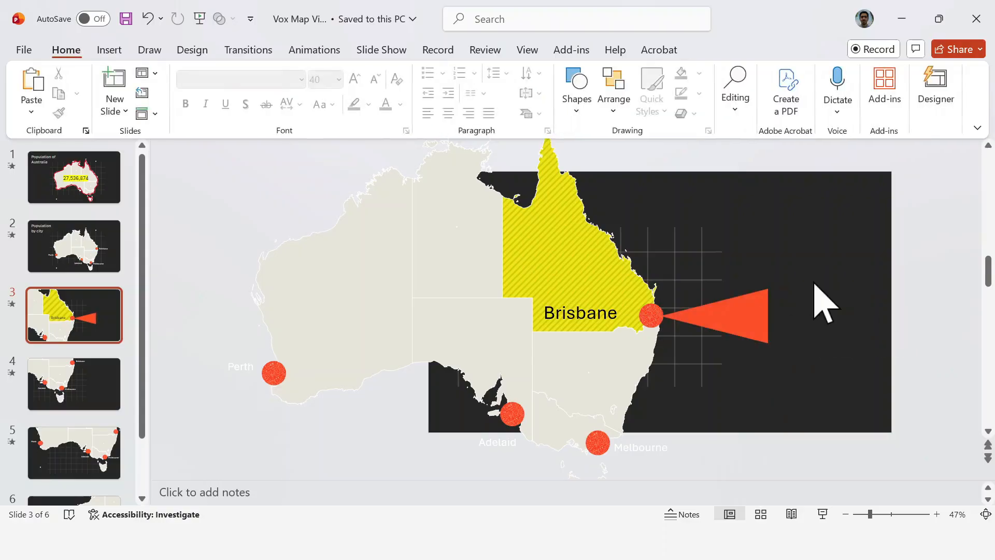
Step: Paste the clock tower photo over the triangle and start removing its background
{"action": "key", "text": "ctrl+v"}
{"action": "left_click_drag", "start_coordinate": [746, 264], "coordinate": [757, 267]}
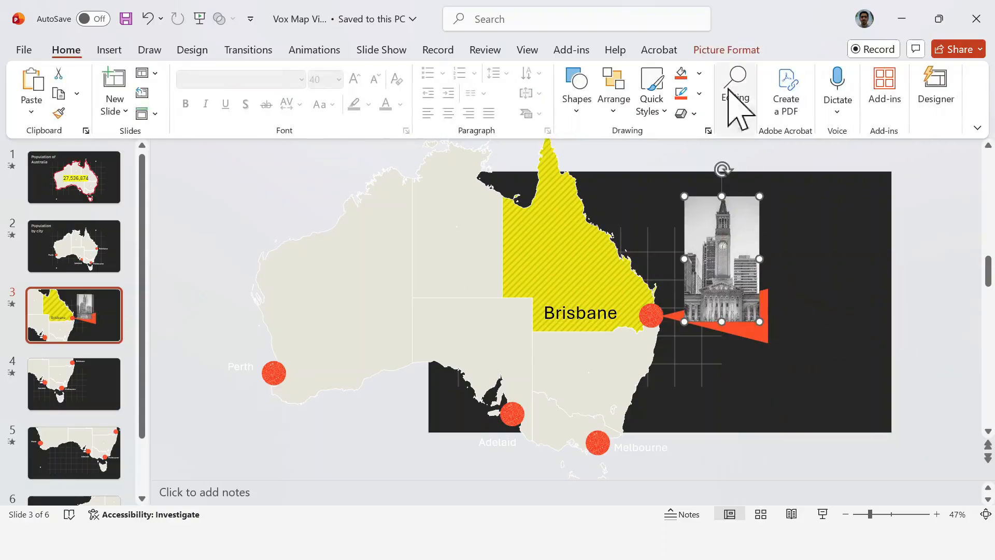
{"action": "left_click", "coordinate": [716, 49]}
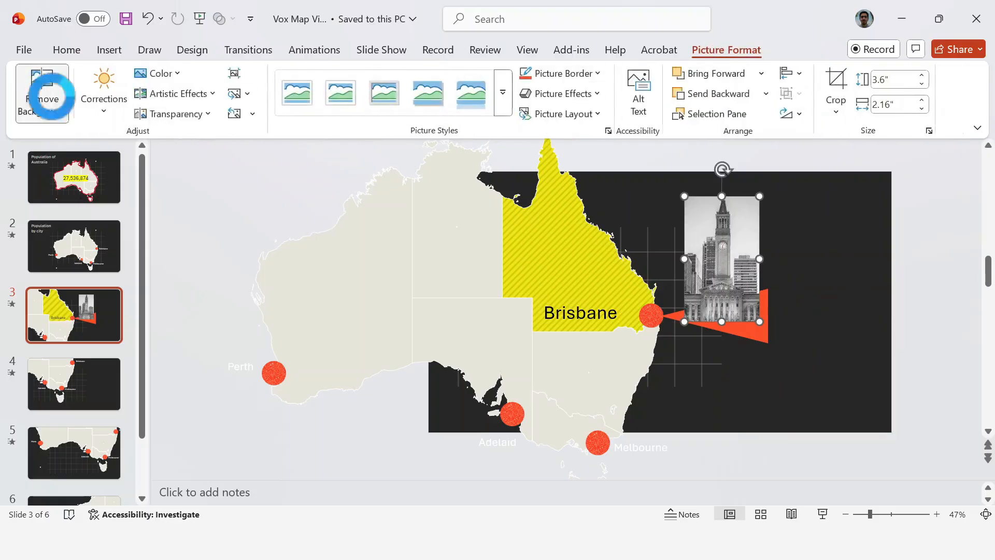
{"action": "left_click", "coordinate": [42, 95]}
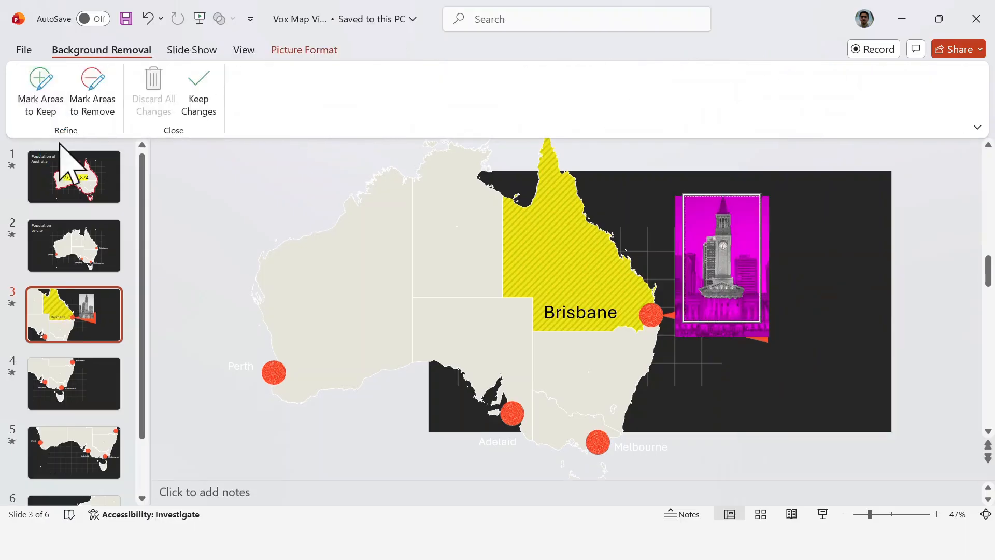
Step: Refine the background removal to keep the building's base and drop the neighbouring building, and align the cutout with the triangle's wide end
{"action": "left_click", "coordinate": [46, 104]}
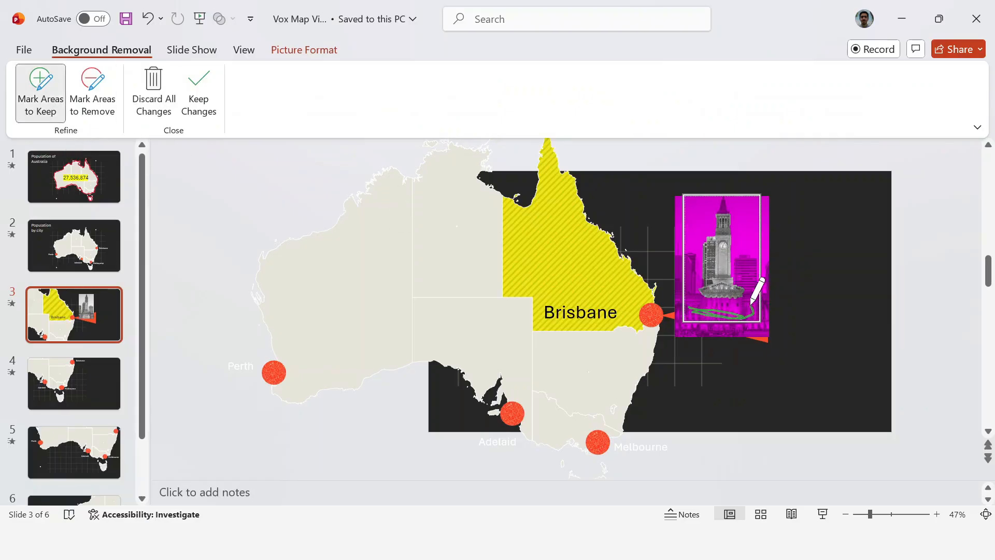
{"action": "left_click_drag", "start_coordinate": [751, 306], "coordinate": [748, 320]}
{"action": "left_click_drag", "start_coordinate": [685, 310], "coordinate": [686, 311]}
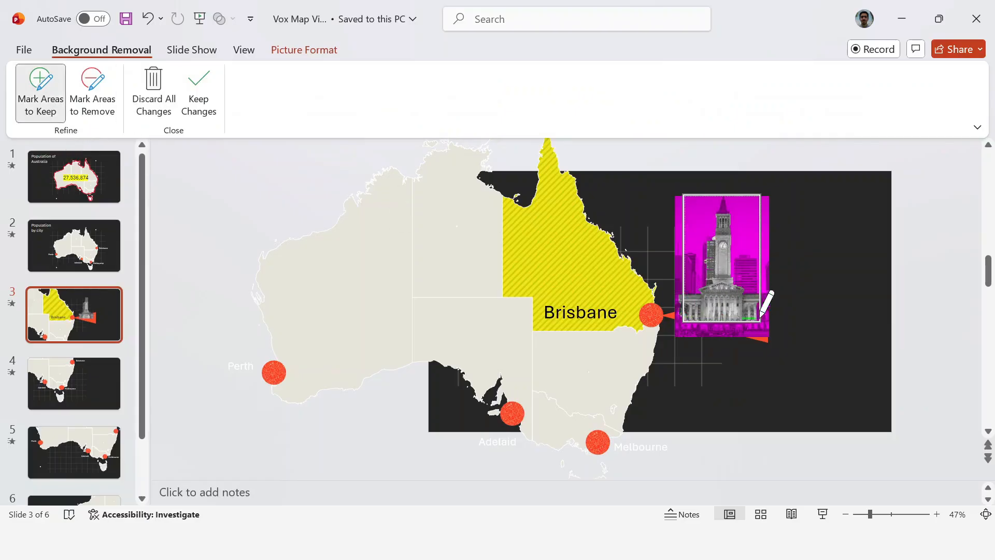
{"action": "left_click_drag", "start_coordinate": [760, 318], "coordinate": [761, 317]}
{"action": "left_click", "coordinate": [96, 96]}
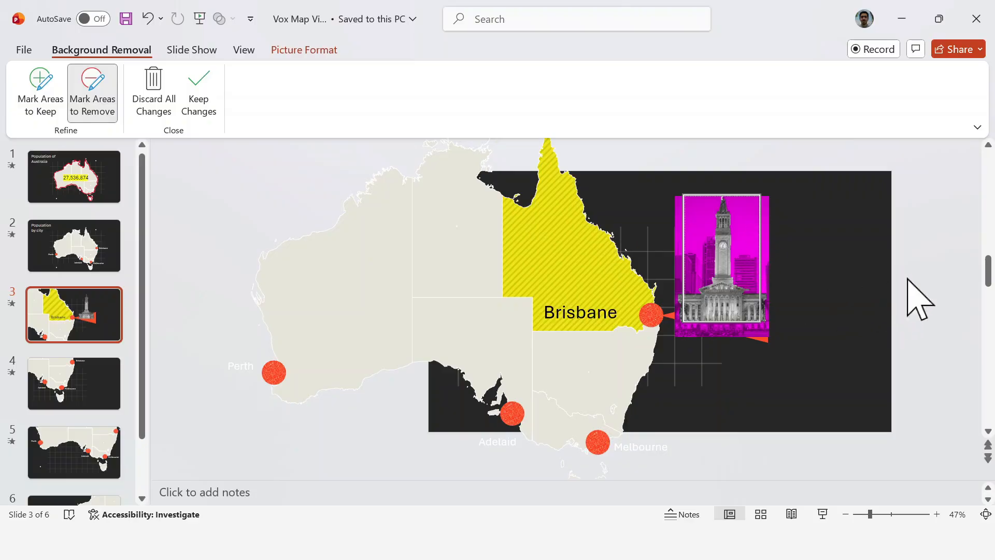
{"action": "left_click", "coordinate": [884, 304]}
{"action": "left_click_drag", "start_coordinate": [722, 262], "coordinate": [731, 265]}
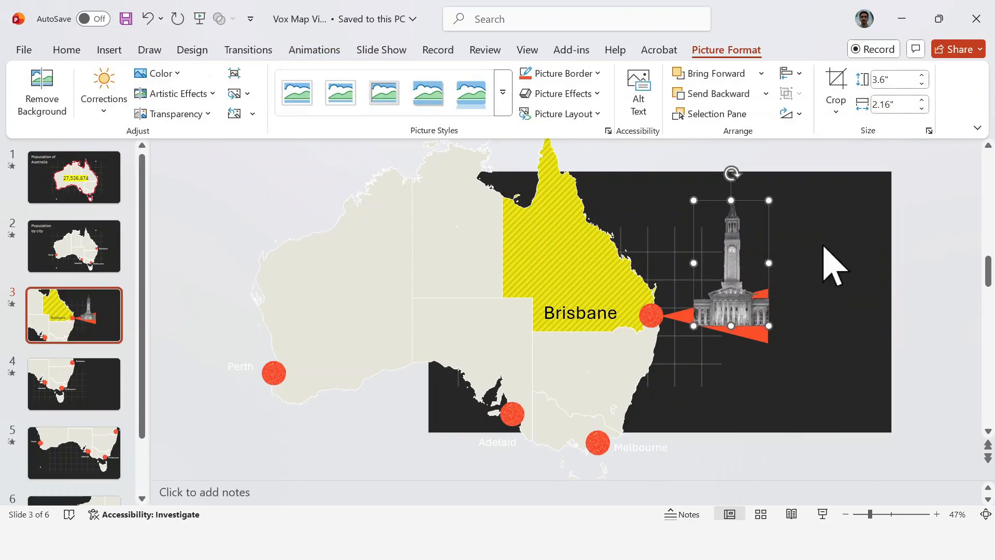
{"action": "left_click", "coordinate": [942, 283]}
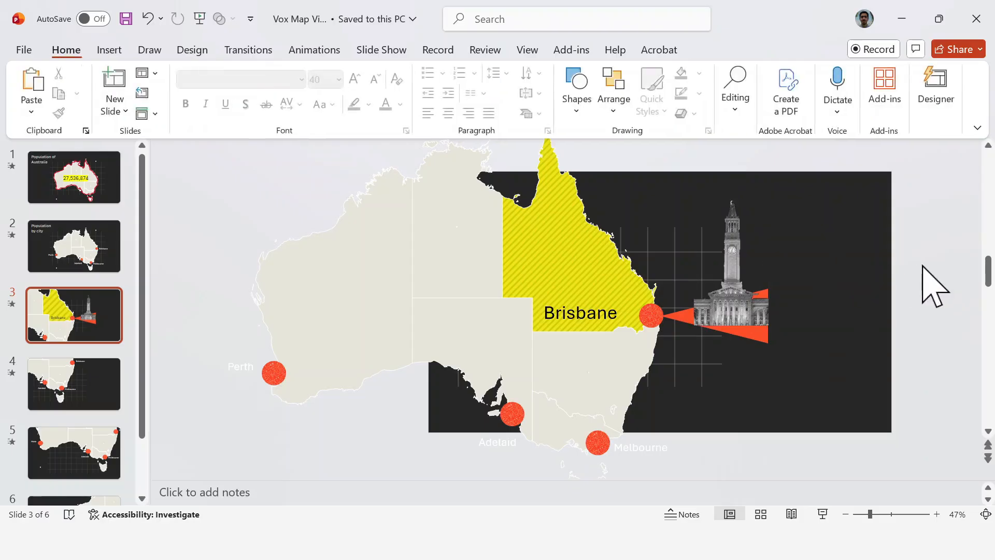
Step: Draw a vertical orange-red line about 3.37 inches long along the triangle's wide end and thicken its outline
{"action": "left_click", "coordinate": [577, 103]}
{"action": "left_click", "coordinate": [589, 150]}
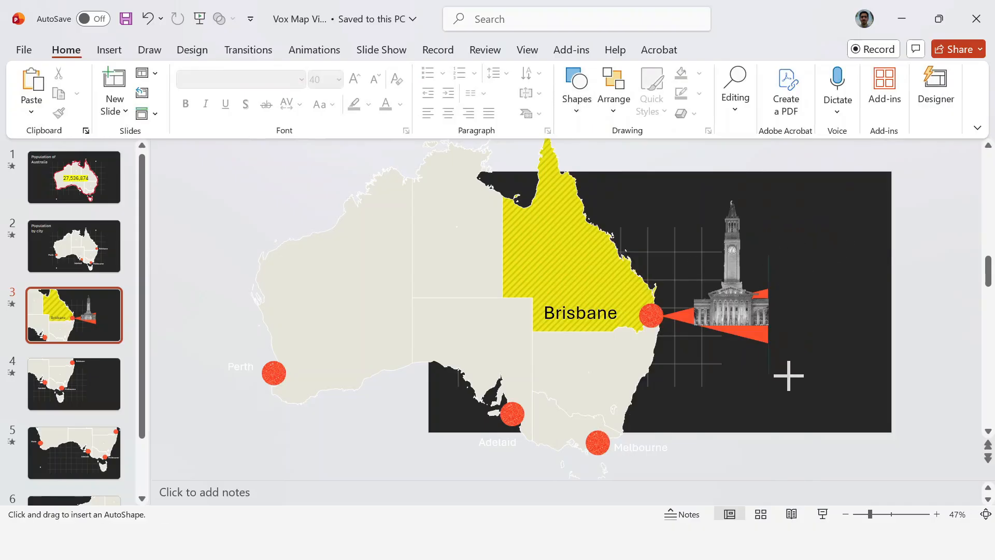
{"action": "left_click_drag", "start_coordinate": [788, 370], "coordinate": [789, 373]}
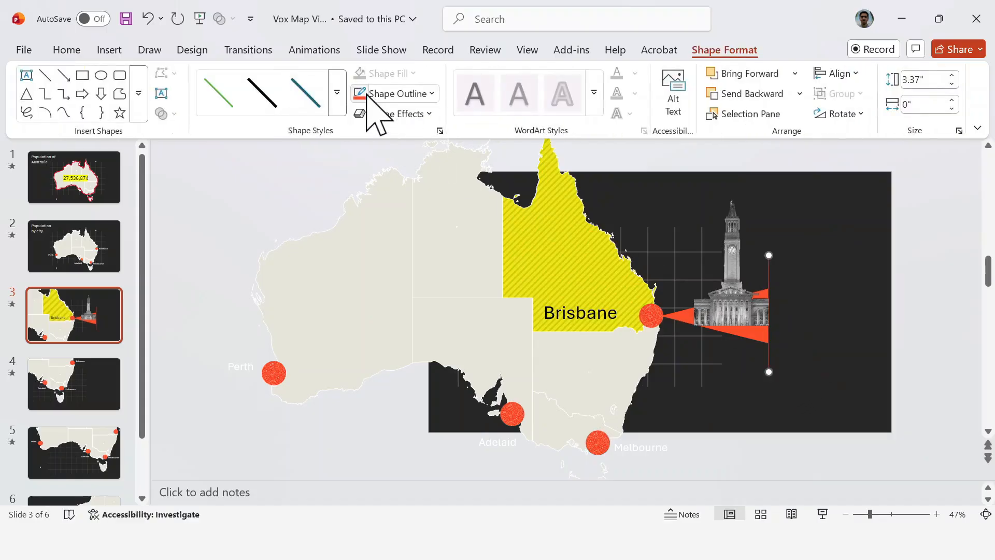
{"action": "left_click", "coordinate": [439, 96]}
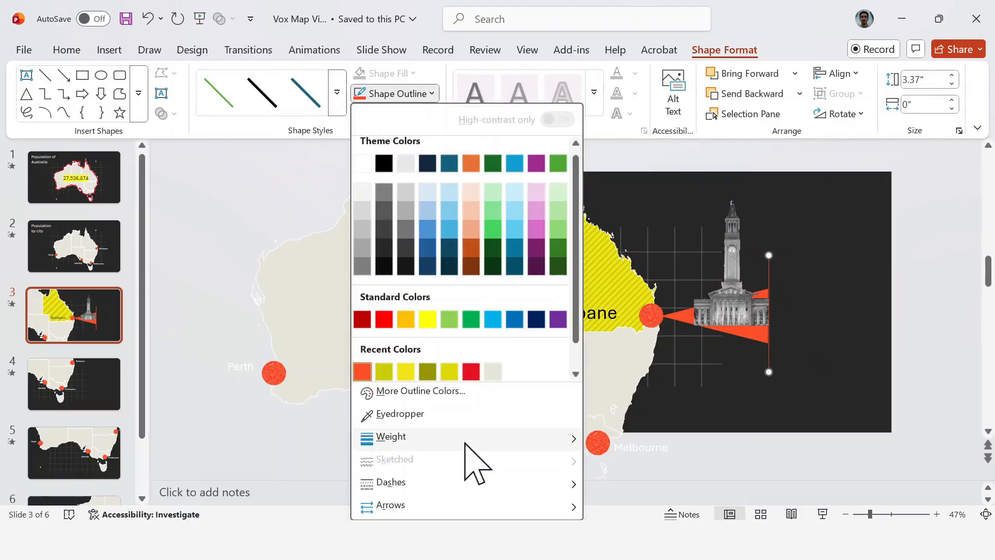
{"action": "mouse_move", "coordinate": [466, 440]}
{"action": "left_click", "coordinate": [648, 440]}
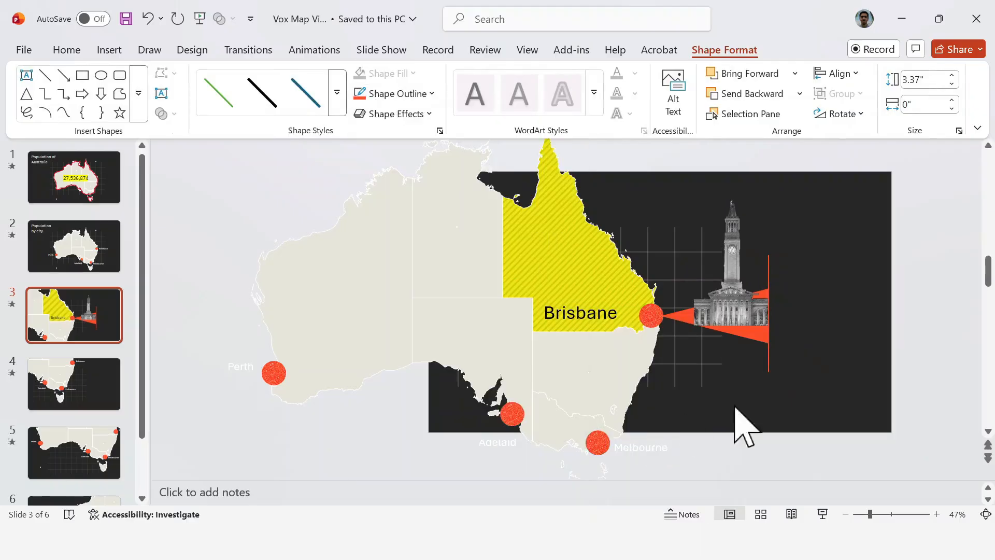
{"action": "left_click", "coordinate": [930, 299]}
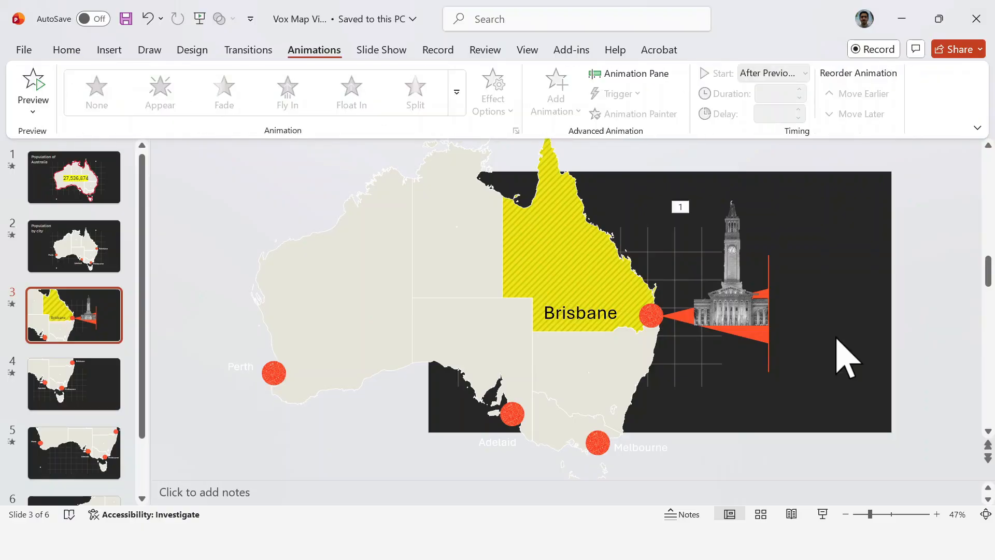
Step: Paste the Population 2,780,100 text beside the vertical line and shift the map with its labels and graphics left to make room
{"action": "type", "text": "Population 2,780,100"}
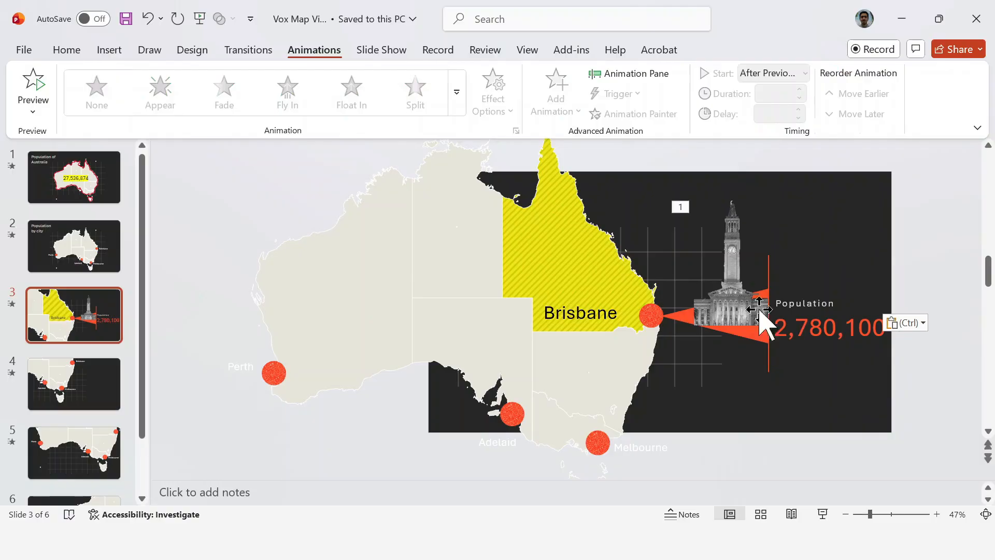
{"action": "left_click_drag", "start_coordinate": [871, 514], "coordinate": [865, 515]}
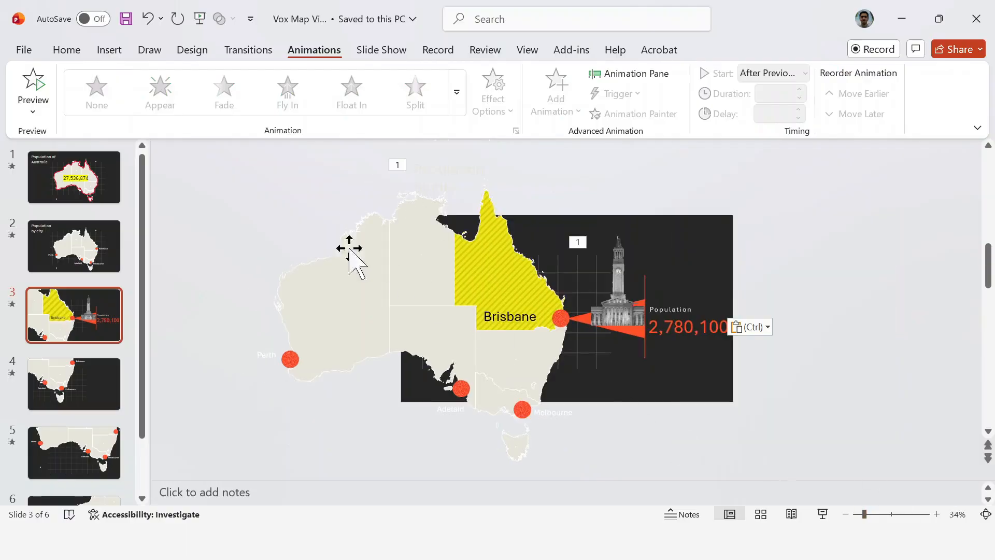
{"action": "left_click_drag", "start_coordinate": [177, 183], "coordinate": [787, 473]}
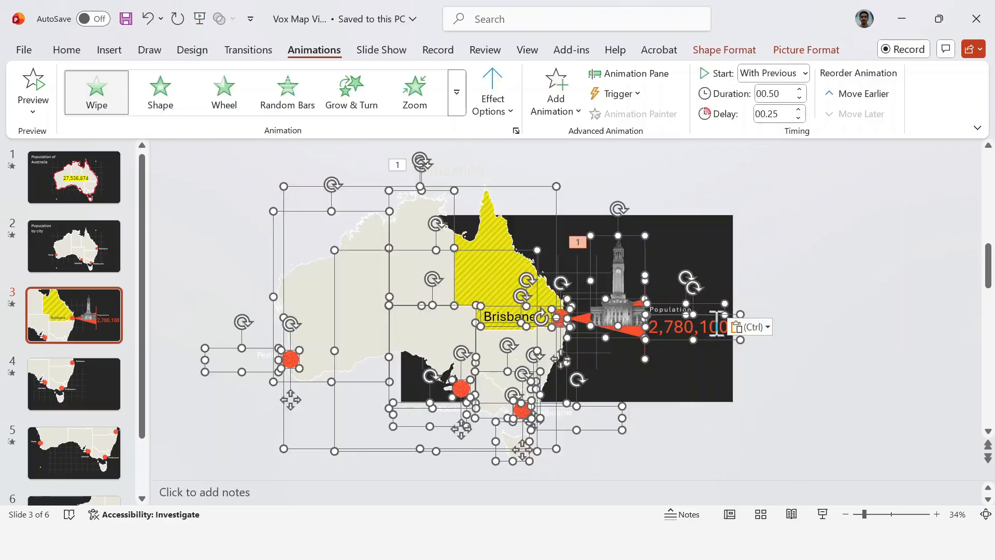
{"action": "left_click_drag", "start_coordinate": [717, 340], "coordinate": [698, 340]}
{"action": "key", "text": "ctrl+z"}
{"action": "left_click", "coordinate": [497, 267], "text": "shift"}
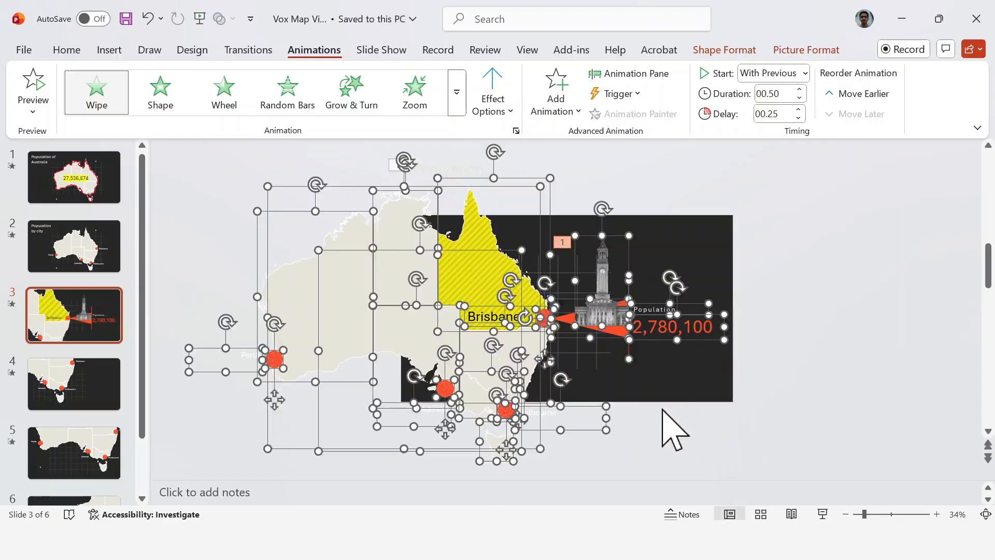
{"action": "left_click", "coordinate": [601, 360]}
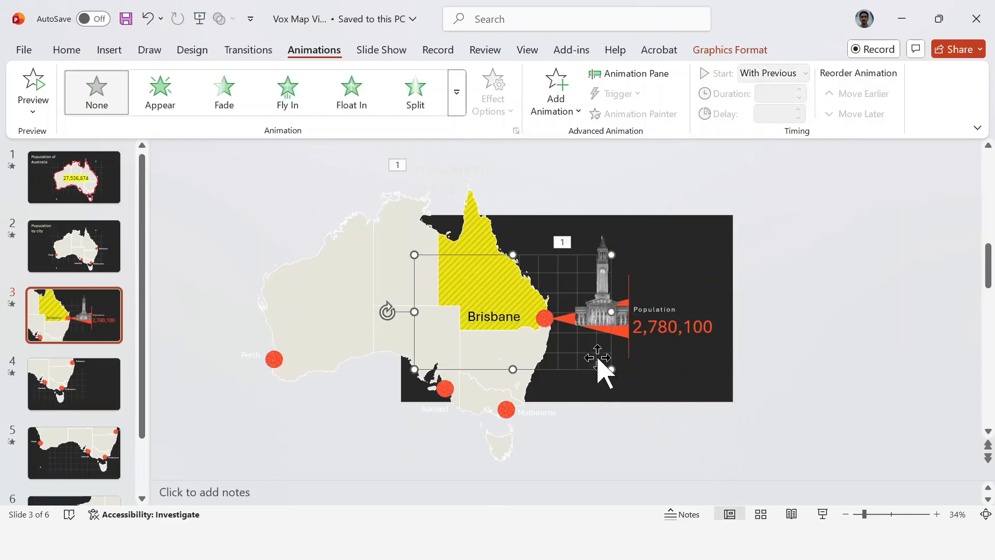
{"action": "left_click", "coordinate": [692, 409]}
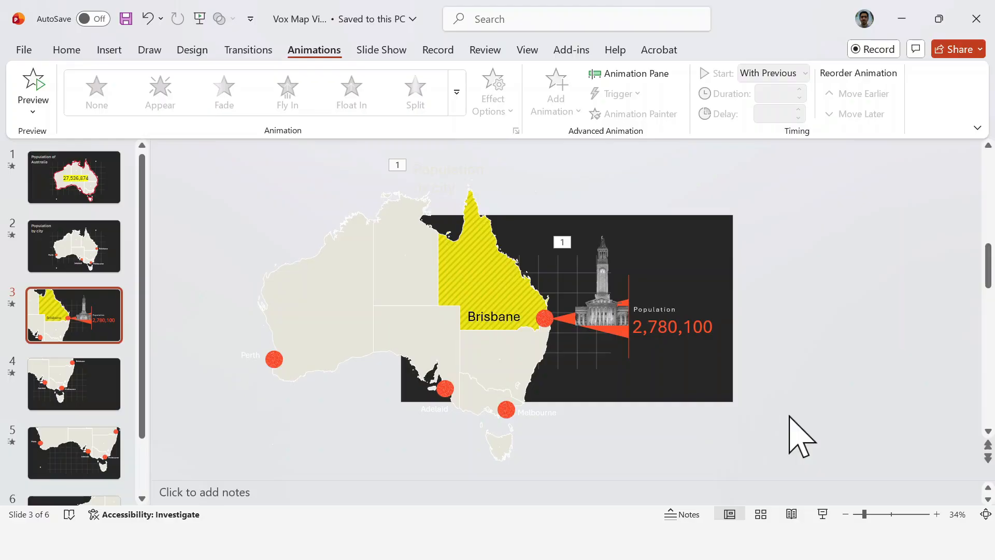
Step: Remove all the existing animations from slide 3, for both the title text box and the clock tower picture
{"action": "left_click", "coordinate": [604, 75]}
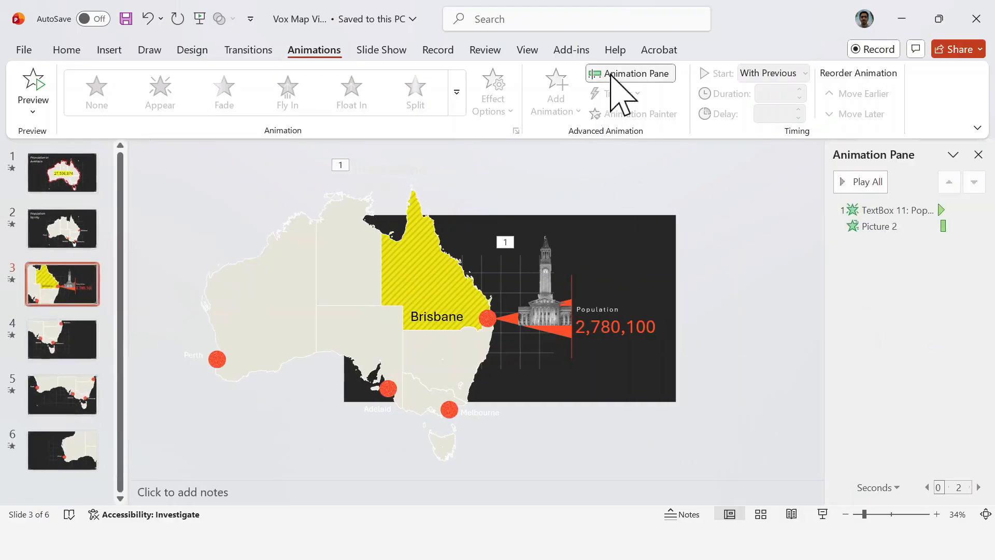
{"action": "left_click", "coordinate": [898, 229]}
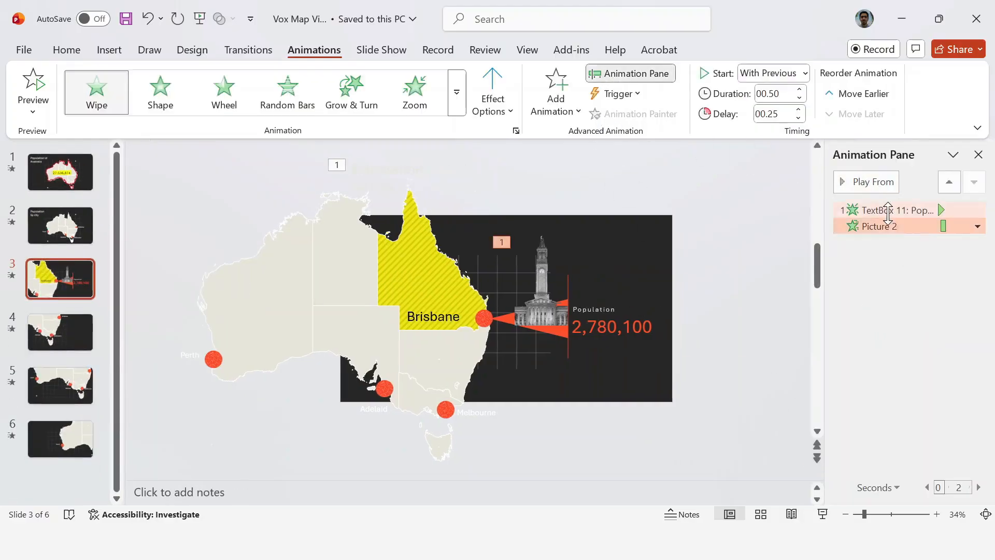
{"action": "left_click", "coordinate": [887, 213], "text": "ctrl"}
{"action": "left_click", "coordinate": [978, 210]}
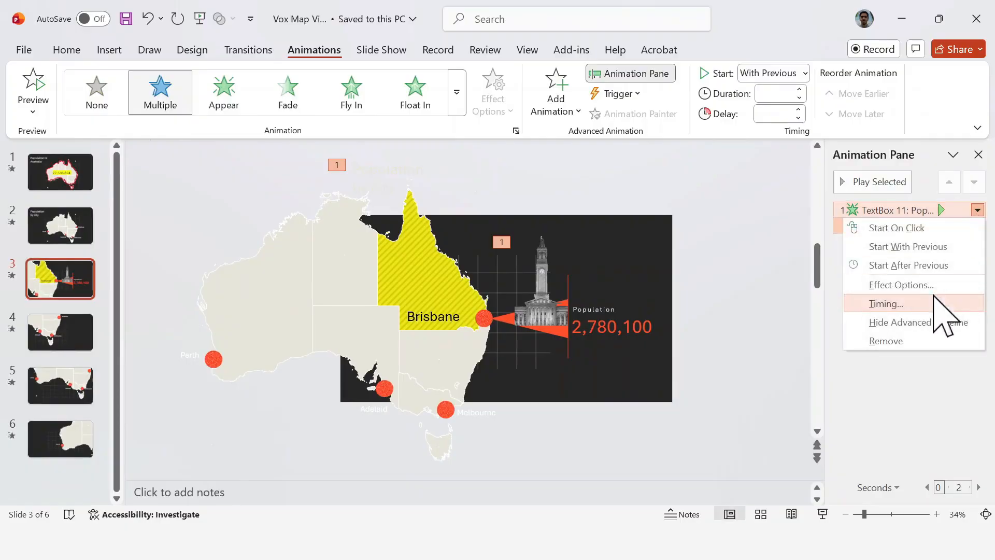
{"action": "left_click", "coordinate": [912, 341]}
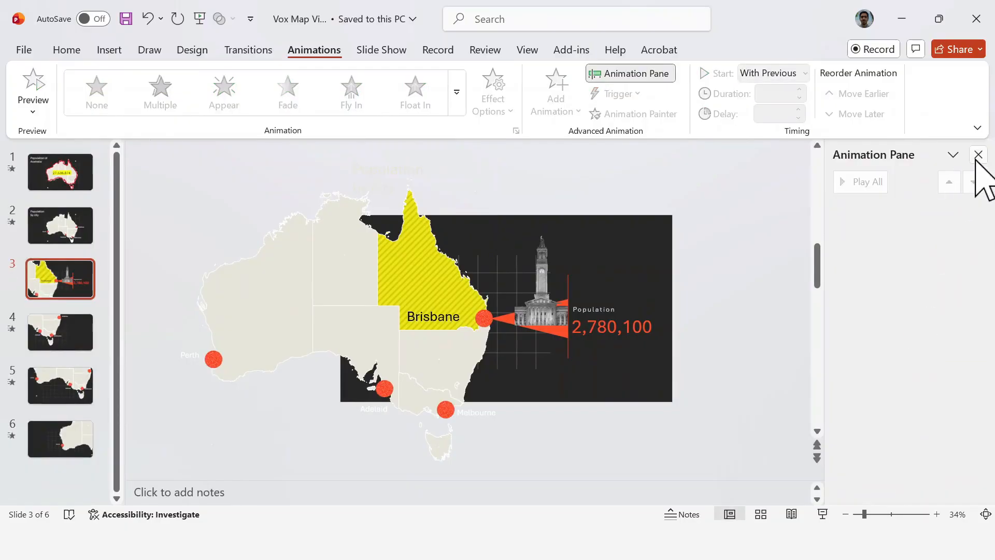
{"action": "left_click", "coordinate": [979, 154]}
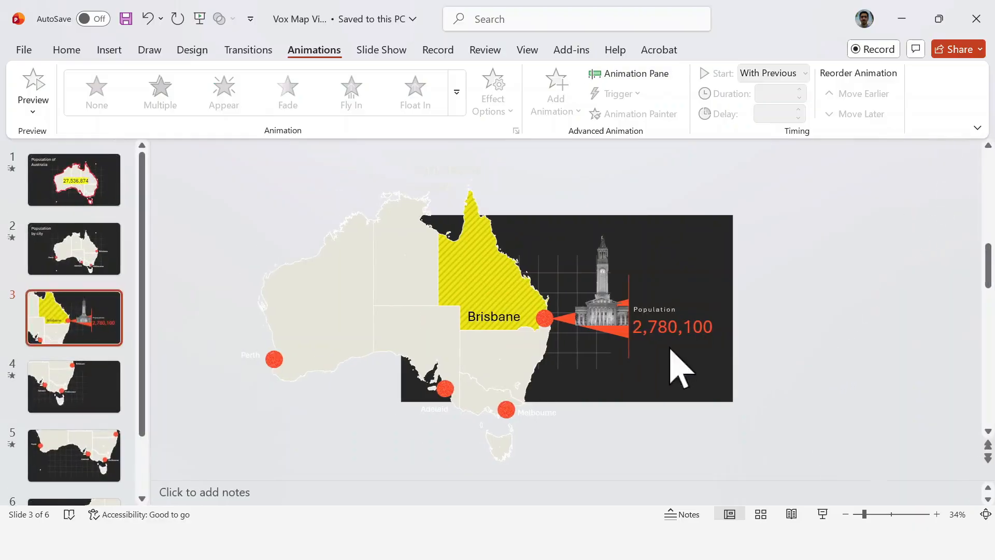
Step: Apply a Wipe entrance to the orange triangle, revealing it from left to right
{"action": "left_click", "coordinate": [621, 334]}
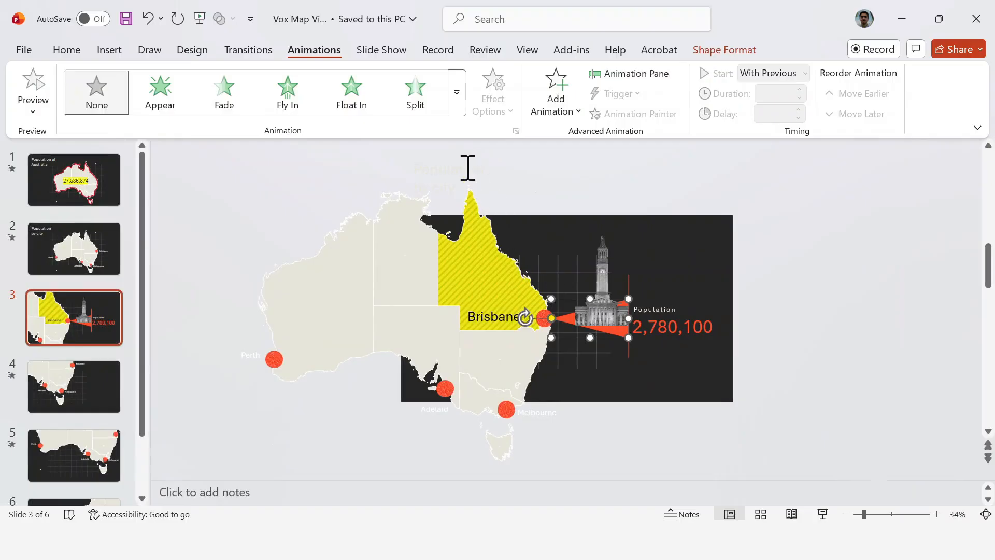
{"action": "left_click", "coordinate": [454, 109]}
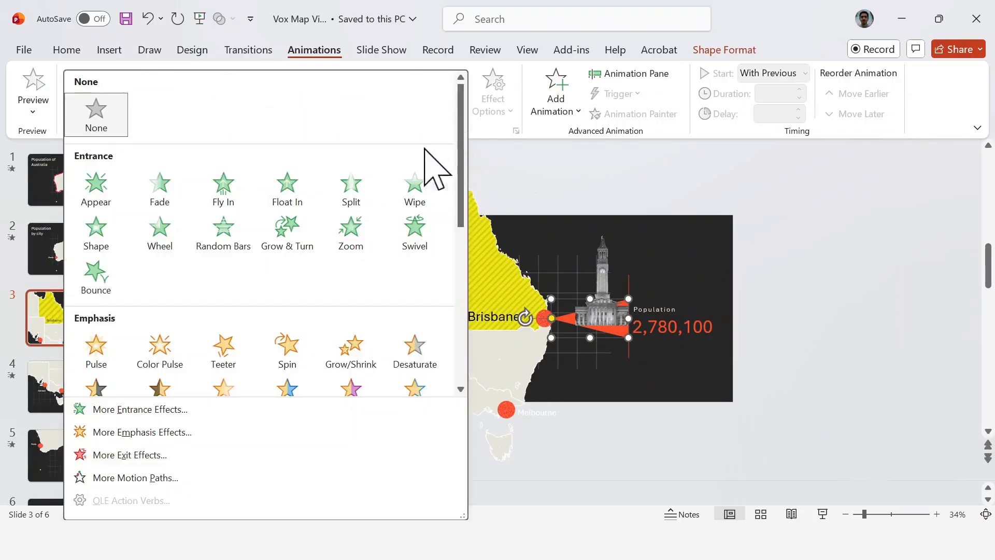
{"action": "left_click", "coordinate": [419, 188]}
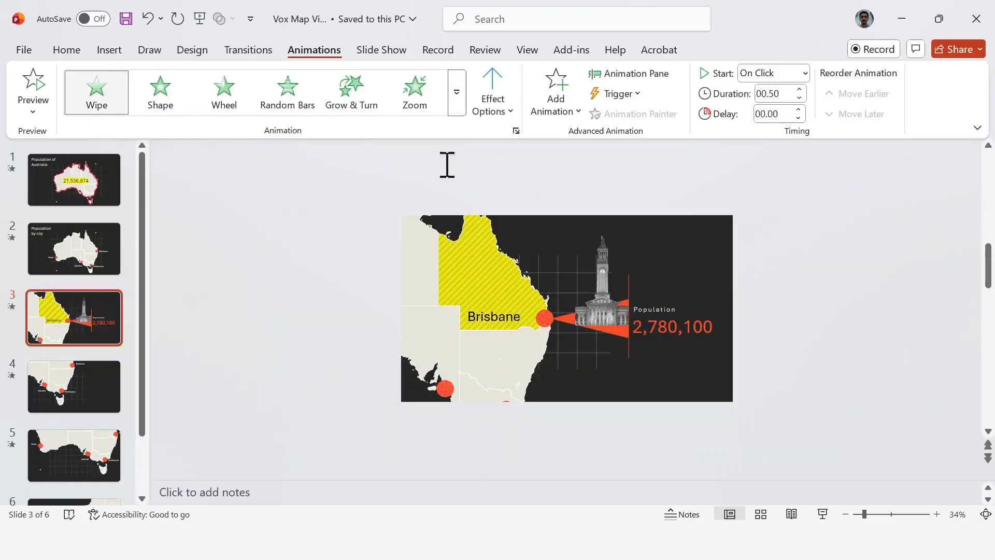
{"action": "left_click", "coordinate": [495, 125]}
{"action": "left_click", "coordinate": [496, 202]}
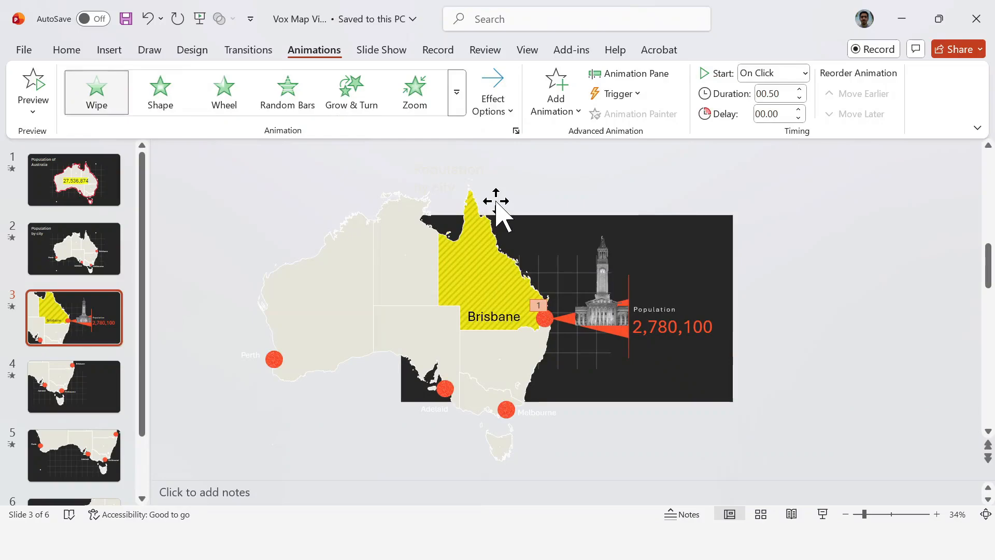
Step: Apply a Split entrance with the Horizontal Out direction to the vertical orange line
{"action": "left_click", "coordinate": [629, 352]}
{"action": "left_click", "coordinate": [420, 96]}
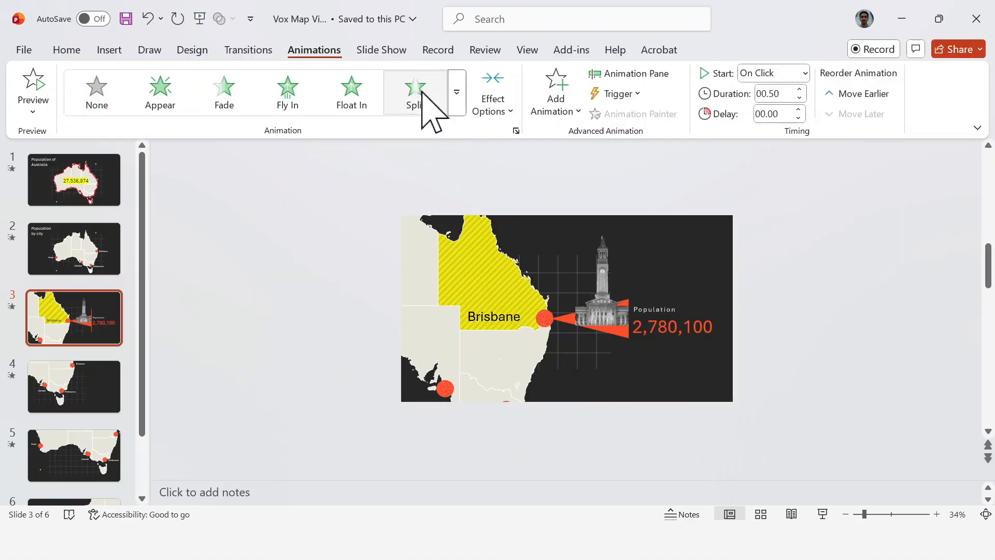
{"action": "left_click", "coordinate": [495, 115]}
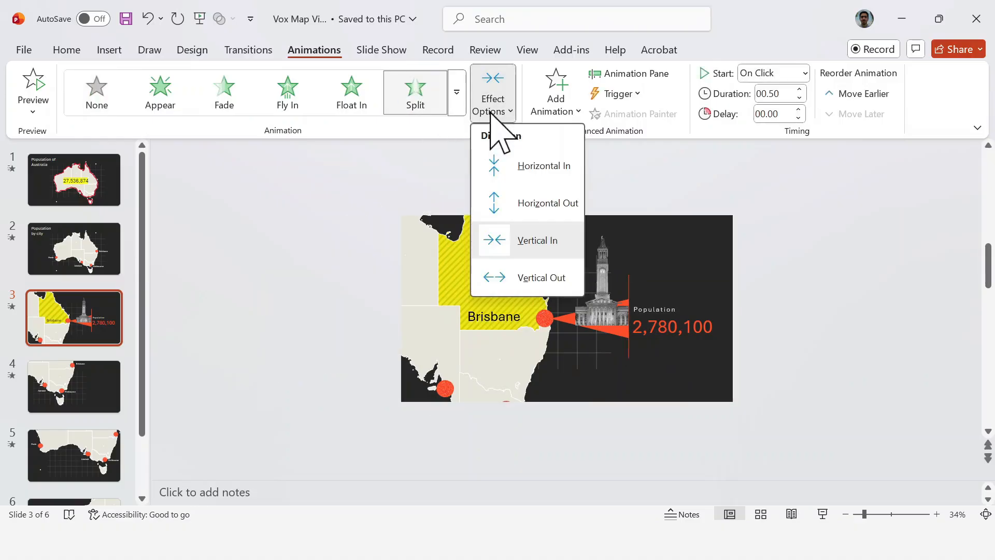
{"action": "left_click", "coordinate": [520, 203]}
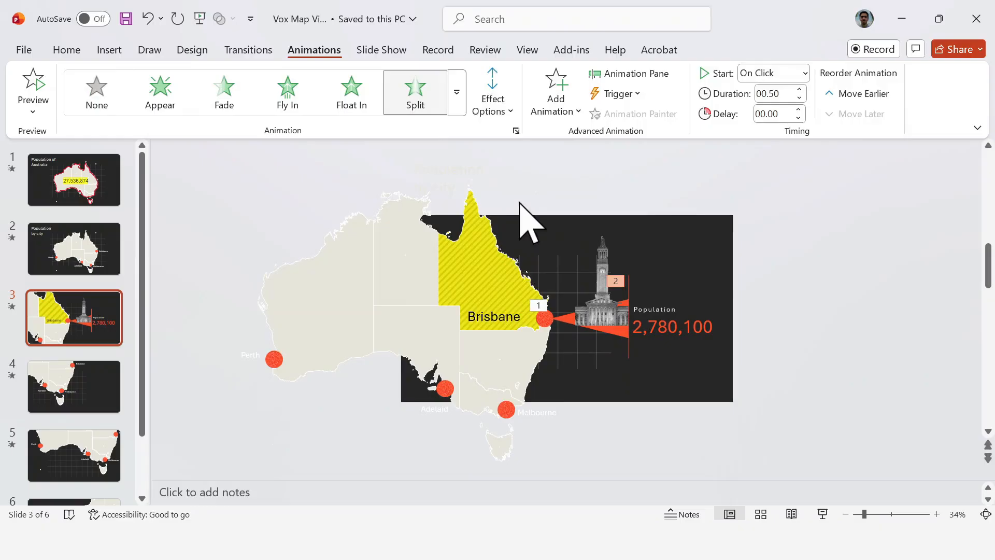
Step: Apply a Wipe entrance to the clock tower cutout
{"action": "left_click", "coordinate": [601, 285]}
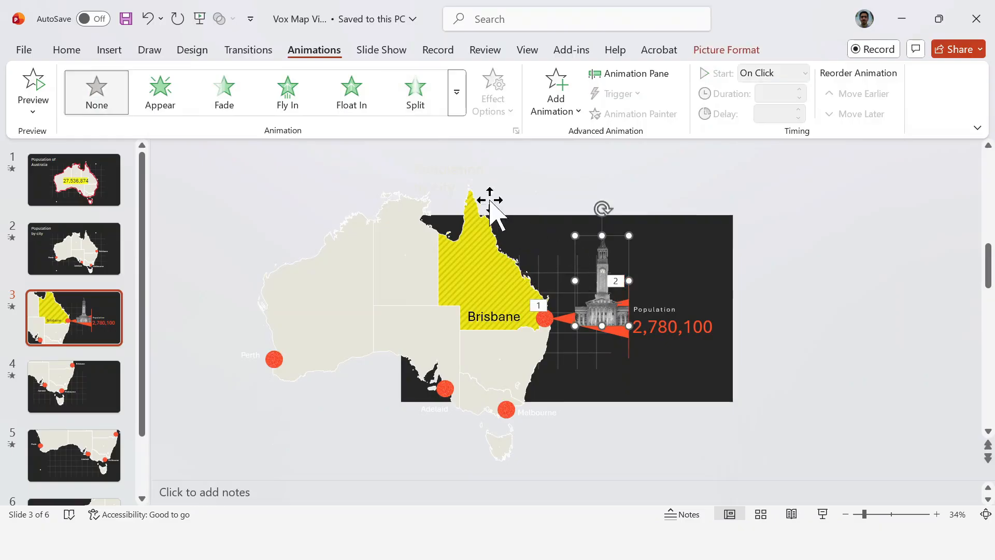
{"action": "left_click", "coordinate": [456, 104]}
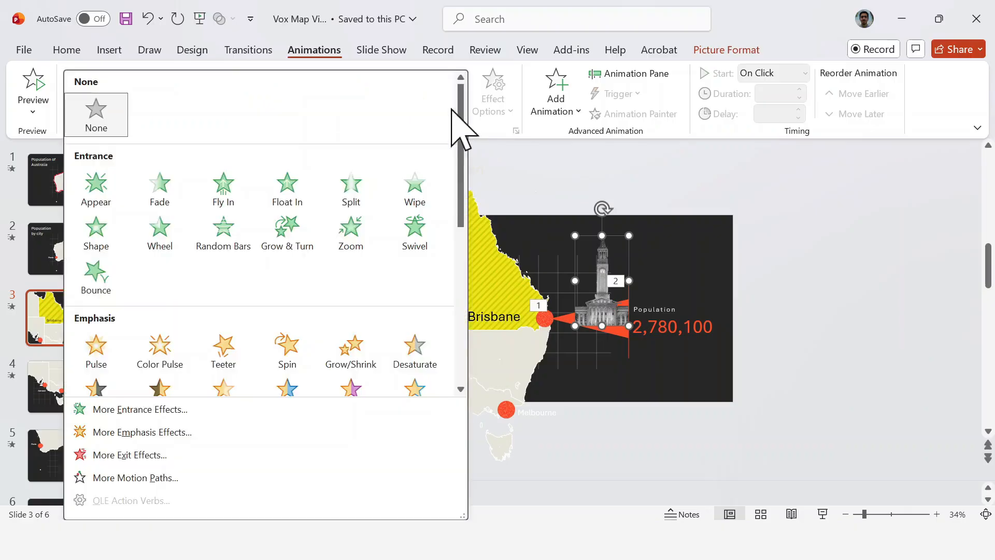
{"action": "left_click", "coordinate": [415, 189]}
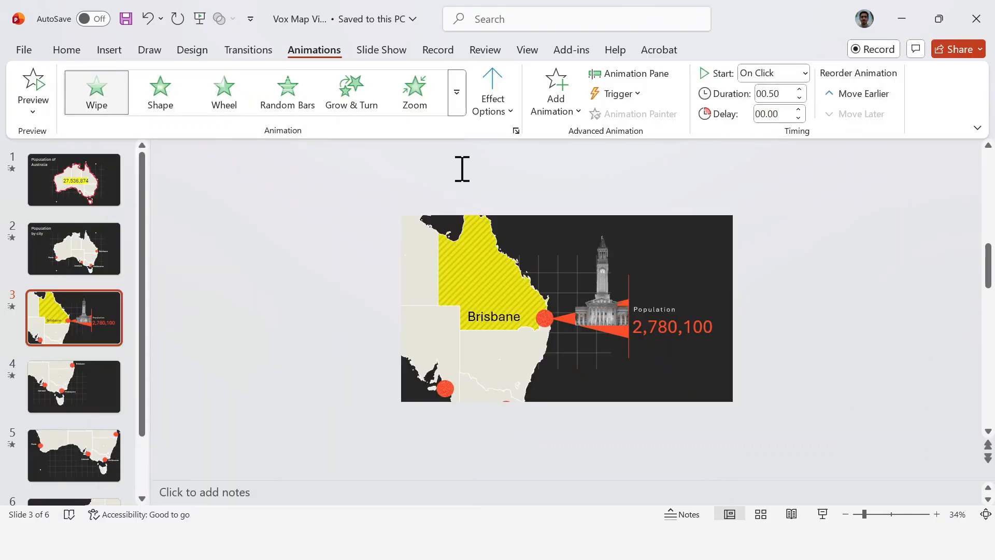
Step: Set the triangle's Wipe animation to start With Previous
{"action": "left_click", "coordinate": [622, 73]}
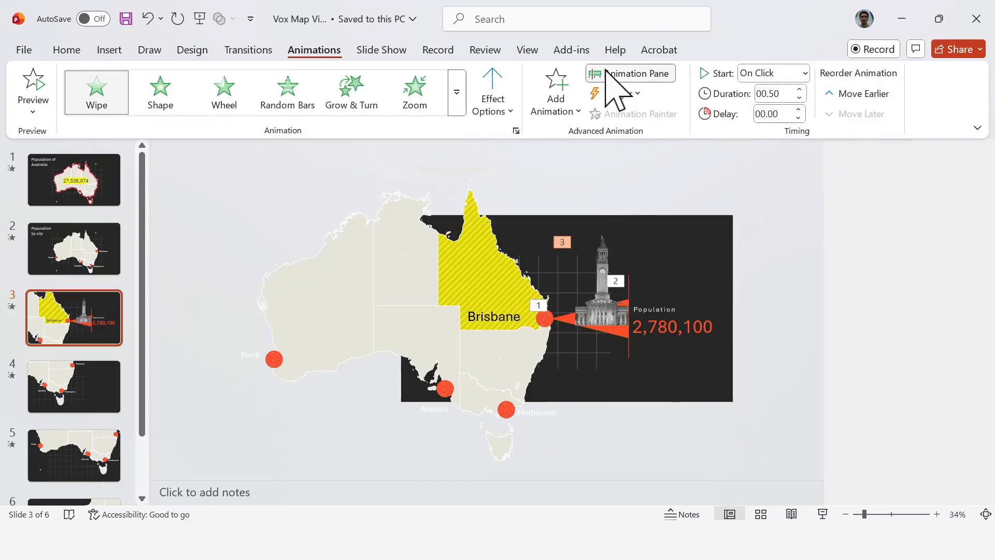
{"action": "left_click", "coordinate": [507, 320]}
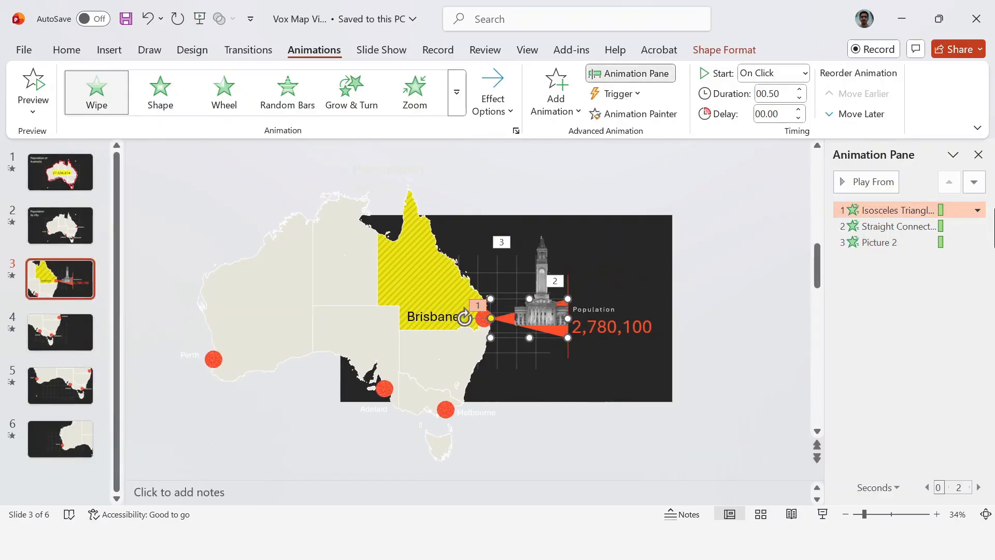
{"action": "left_click", "coordinate": [977, 211]}
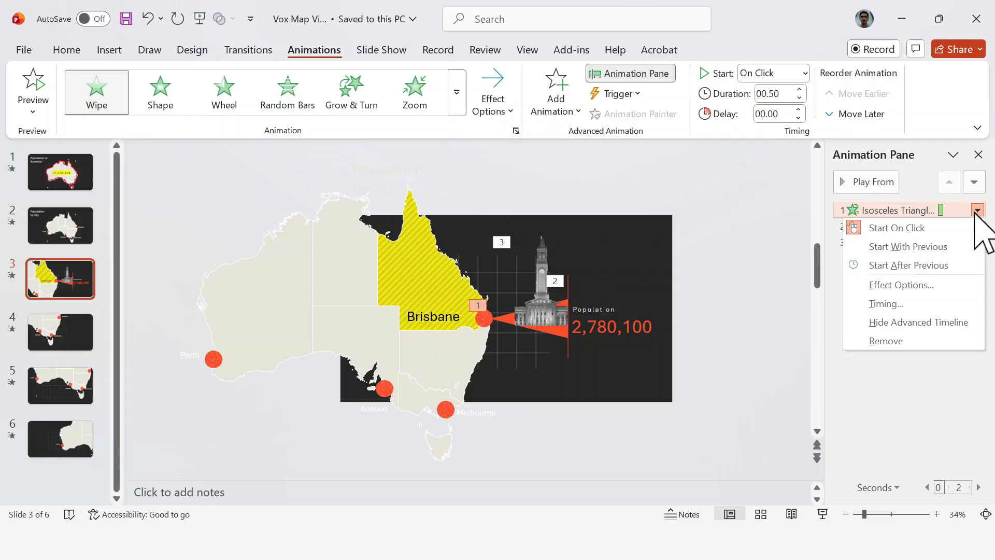
{"action": "left_click", "coordinate": [950, 244]}
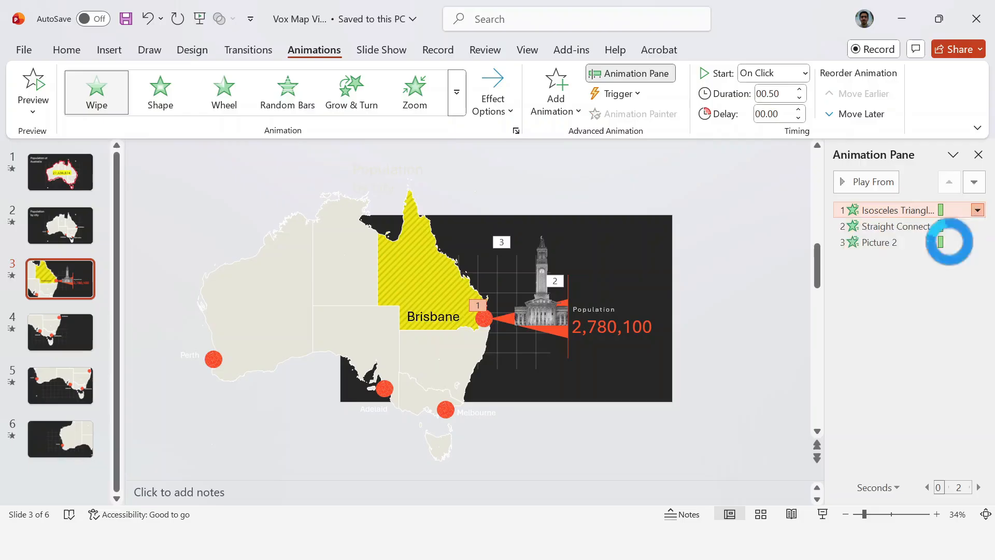
Step: Set the vertical line's Split animation to start After Previous
{"action": "left_click", "coordinate": [570, 346]}
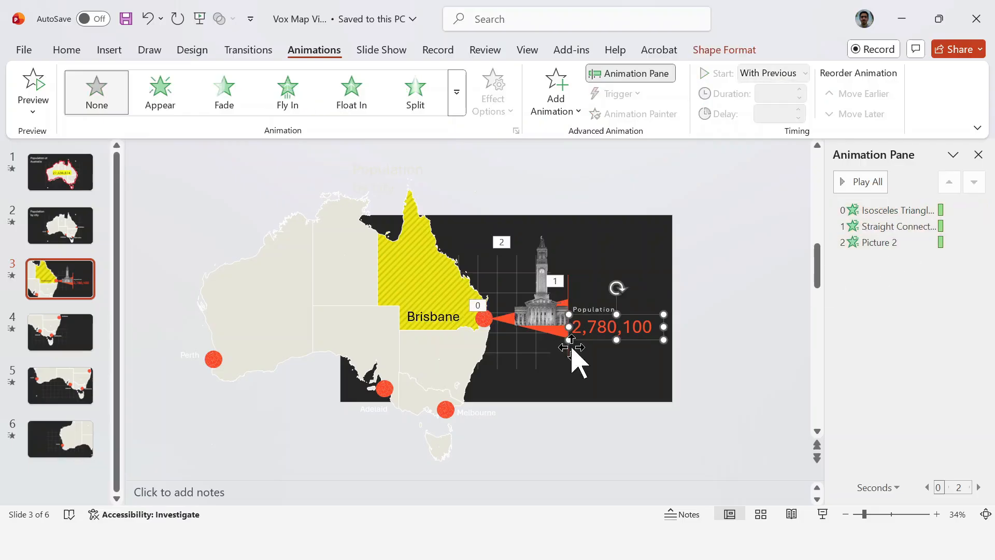
{"action": "left_click", "coordinate": [978, 227]}
{"action": "left_click", "coordinate": [943, 282]}
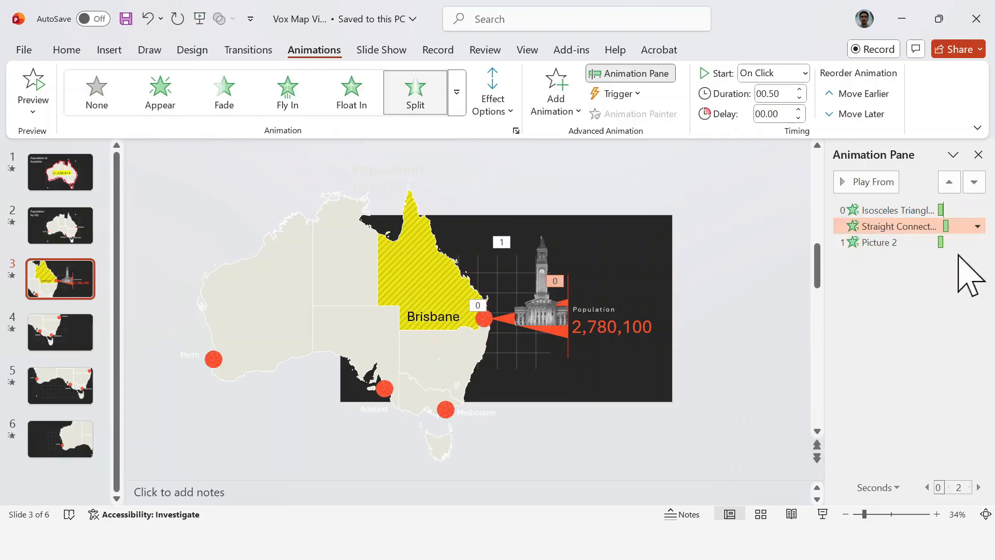
Step: Set the clock tower picture's animation to start With Previous and preview the whole animation sequence
{"action": "left_click", "coordinate": [971, 242]}
{"action": "left_click", "coordinate": [977, 242]}
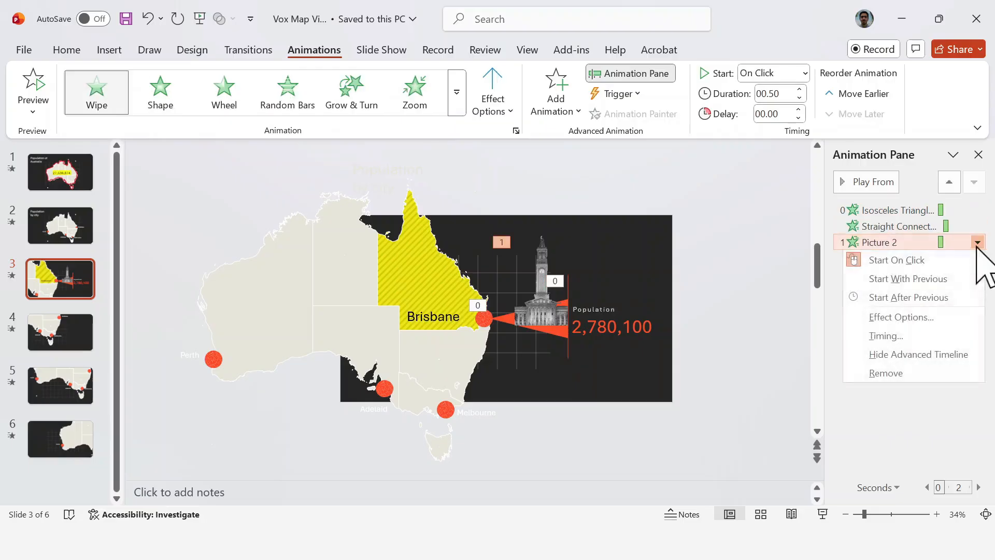
{"action": "left_click", "coordinate": [946, 279]}
{"action": "left_click", "coordinate": [934, 293]}
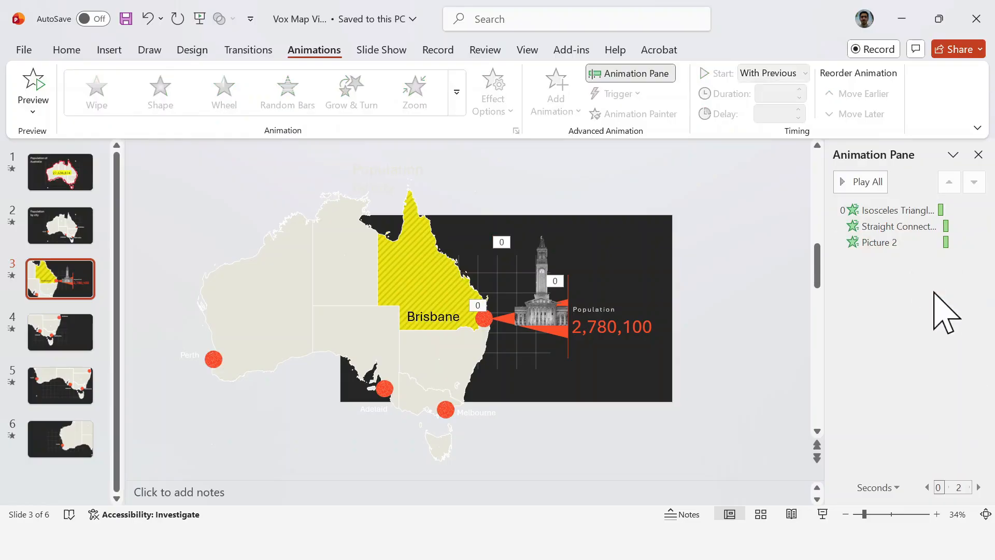
{"action": "left_click", "coordinate": [842, 181]}
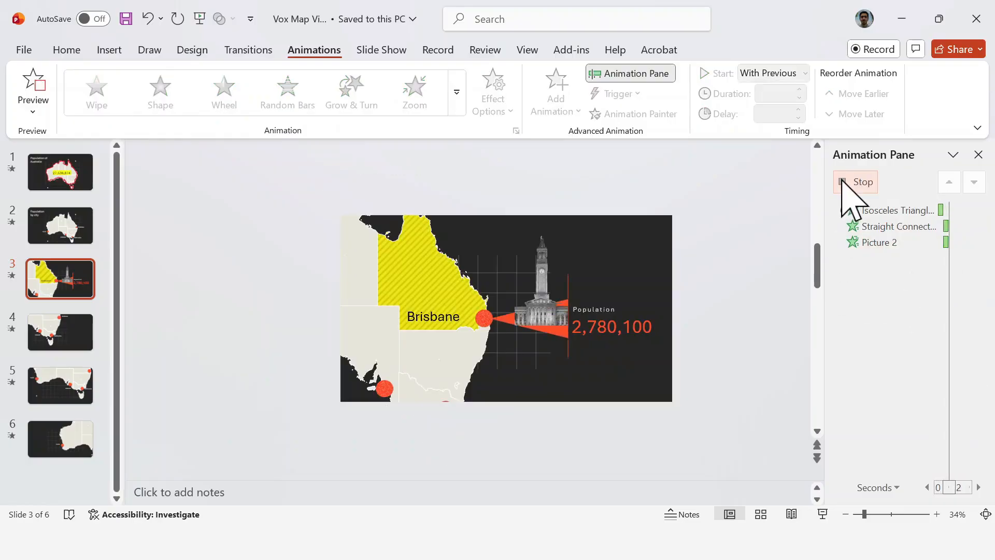
Step: Apply an Appear entrance to the Population label and the 2,780,100 figure, animating both by letter with 0.1 seconds delay between letters
{"action": "left_click", "coordinate": [612, 324]}
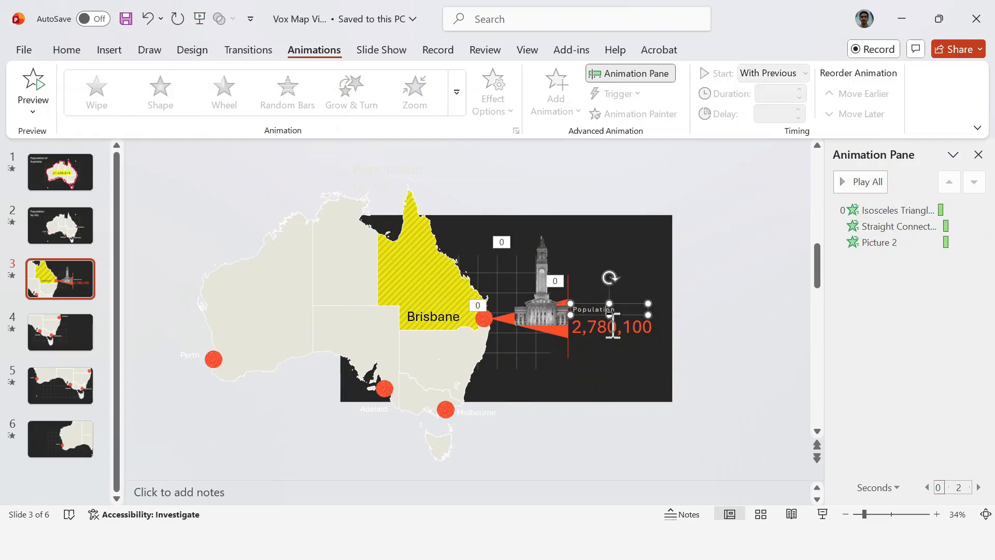
{"action": "left_click", "coordinate": [187, 110]}
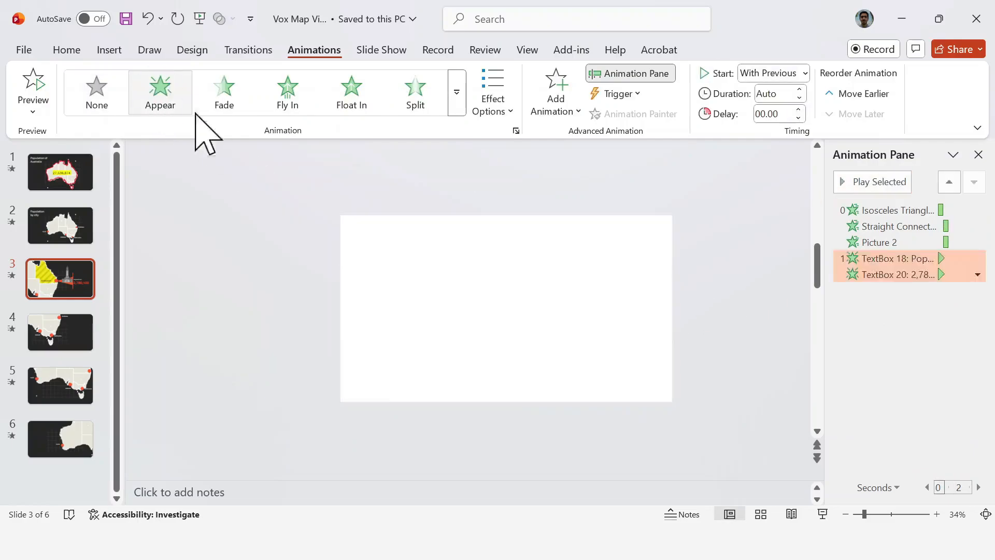
{"action": "left_click", "coordinate": [979, 274]}
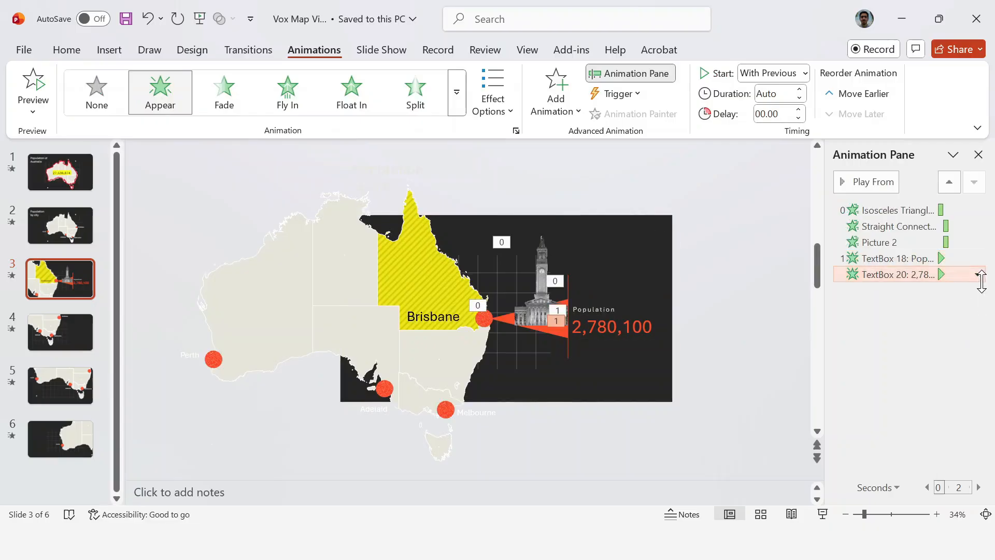
{"action": "left_click", "coordinate": [978, 273]}
{"action": "left_click", "coordinate": [957, 259]}
{"action": "left_click", "coordinate": [966, 275], "text": "shift"}
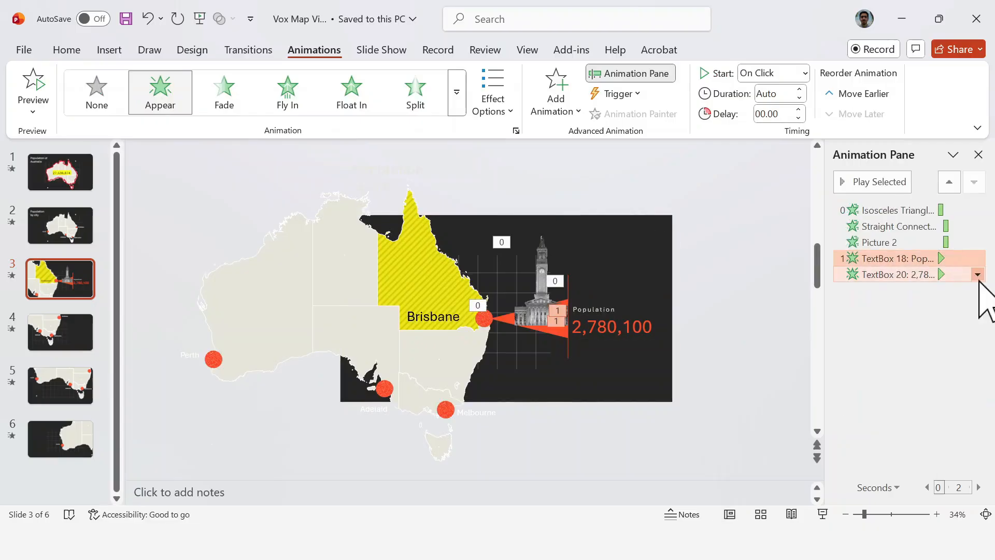
{"action": "left_click", "coordinate": [978, 274]}
{"action": "left_click", "coordinate": [955, 349]}
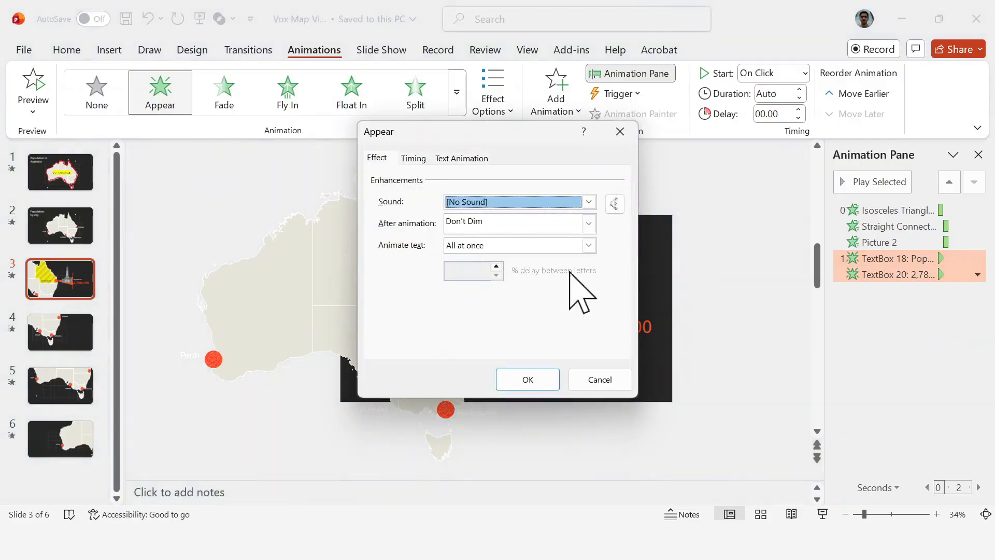
{"action": "left_click", "coordinate": [588, 245]}
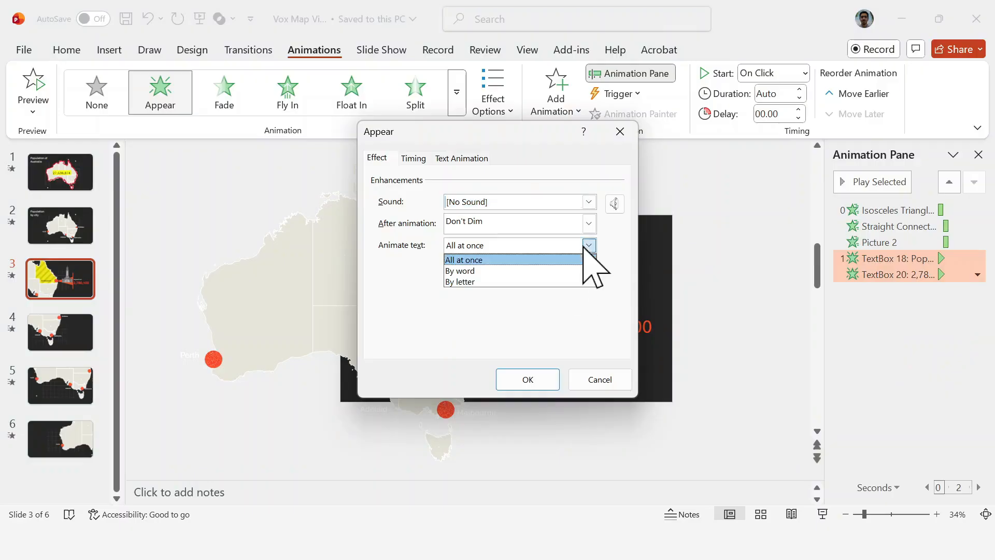
{"action": "left_click", "coordinate": [568, 283]}
{"action": "left_click", "coordinate": [498, 275]}
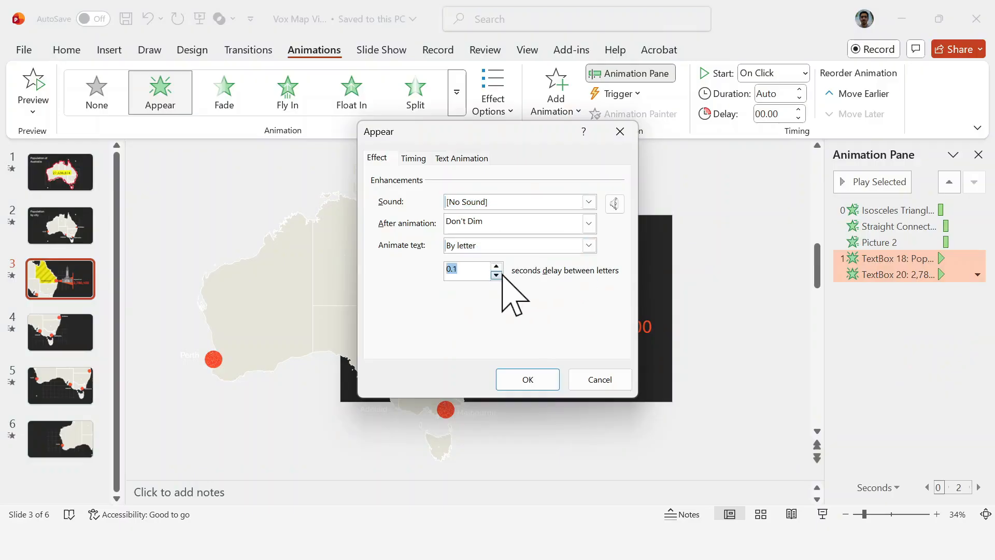
{"action": "left_click", "coordinate": [532, 385]}
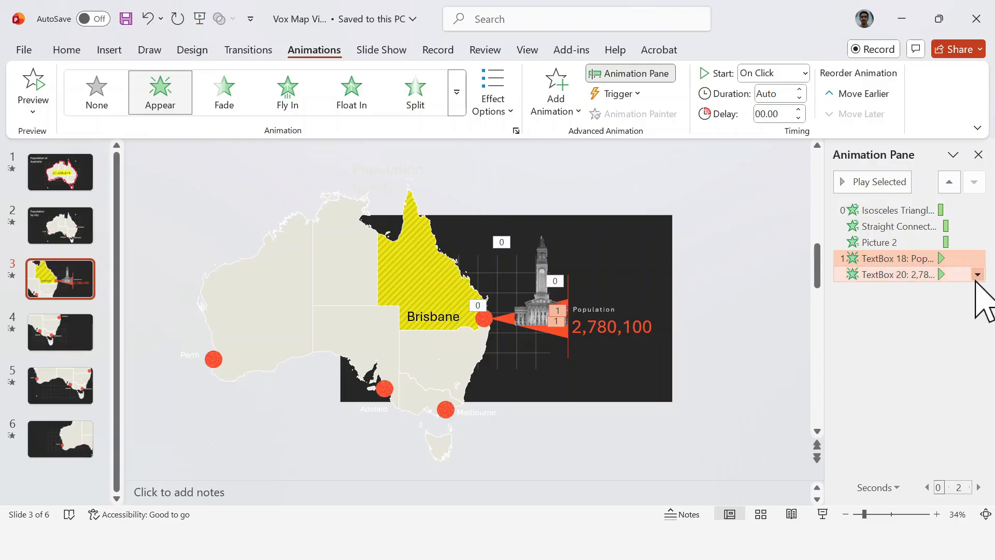
Step: Set the Population label's animation to start After Previous and the 2,780,100 figure's animation to start With Previous
{"action": "left_click", "coordinate": [977, 276]}
{"action": "left_click", "coordinate": [957, 328]}
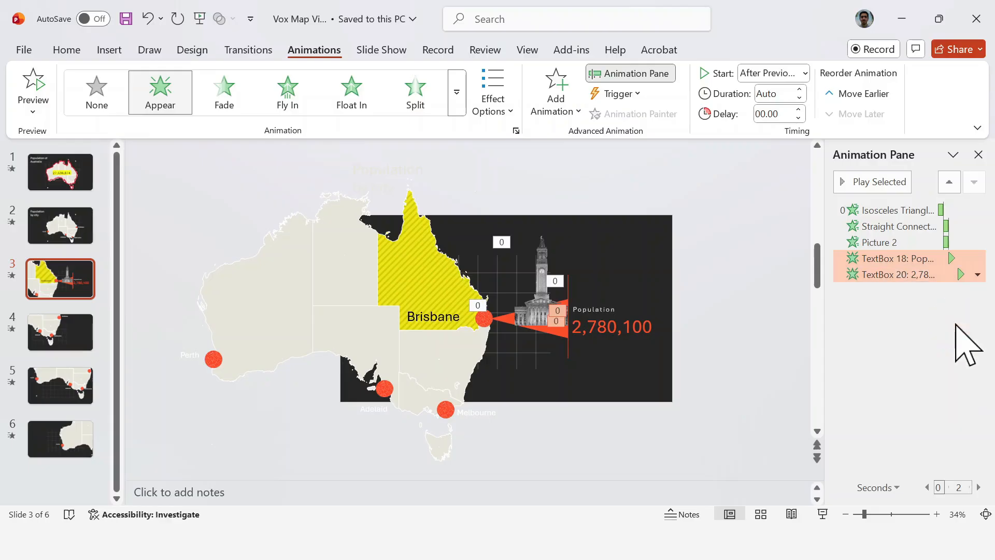
{"action": "left_click", "coordinate": [978, 275]}
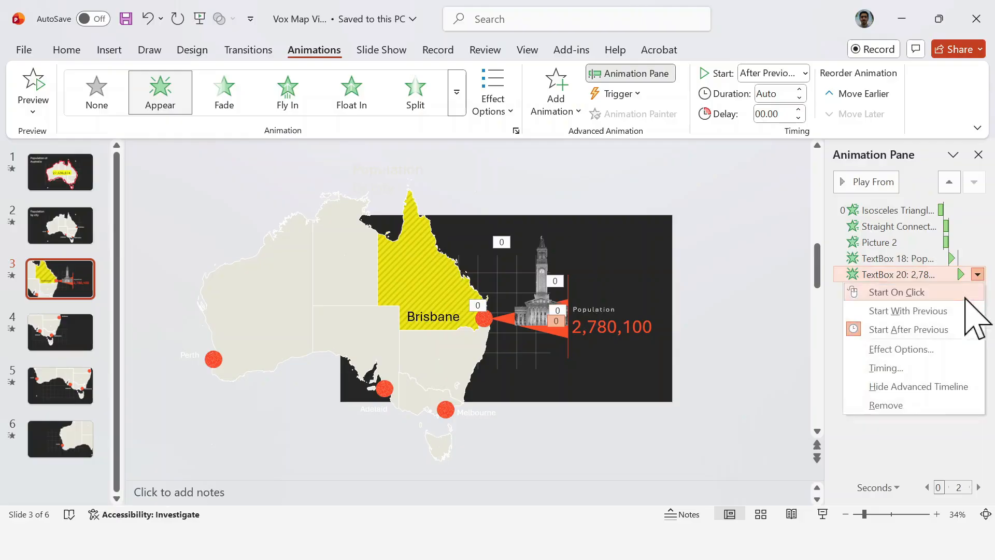
{"action": "left_click", "coordinate": [958, 310]}
{"action": "left_click", "coordinate": [958, 320]}
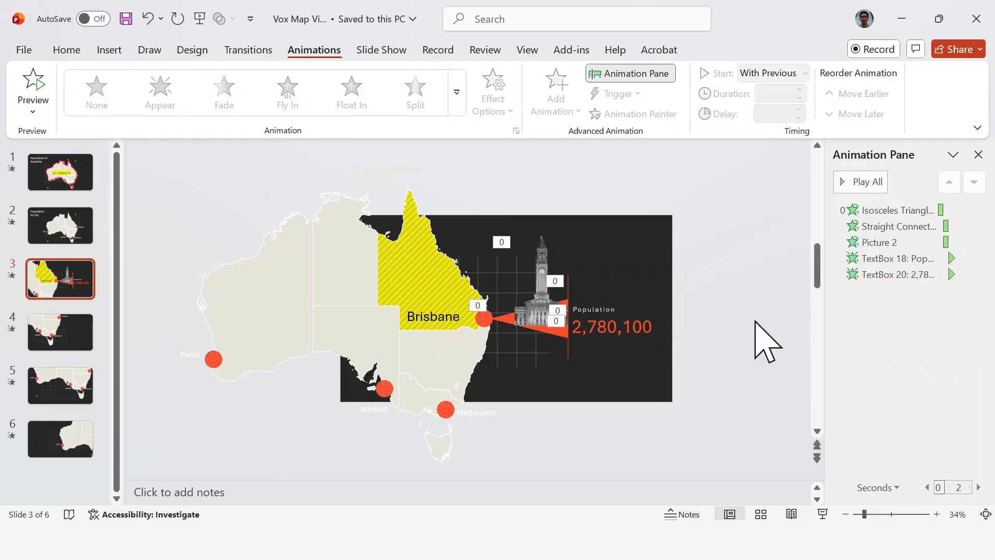
Step: Apply the Morph transition to slide 3 and play the slide show from the Population by city slide to check it
{"action": "left_click", "coordinate": [978, 155]}
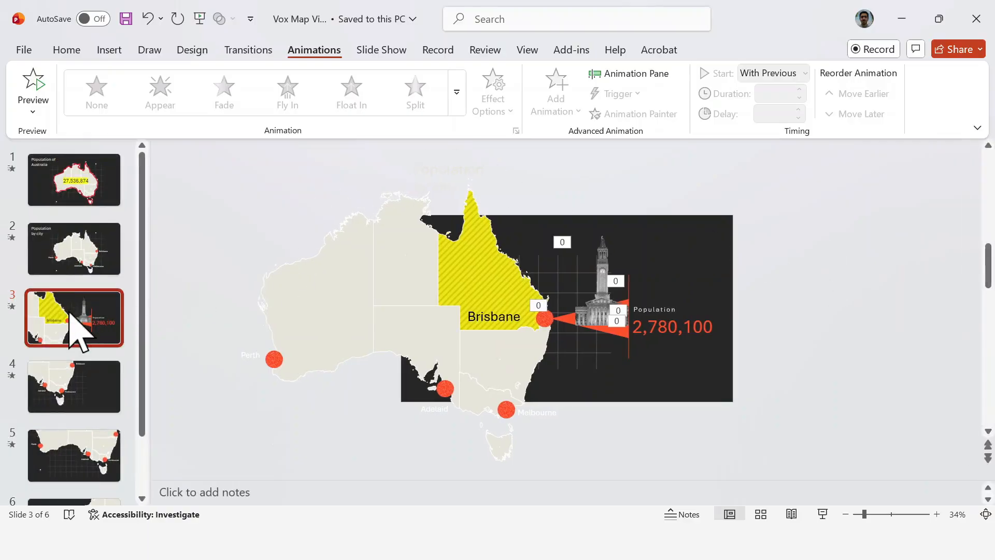
{"action": "left_click", "coordinate": [244, 52]}
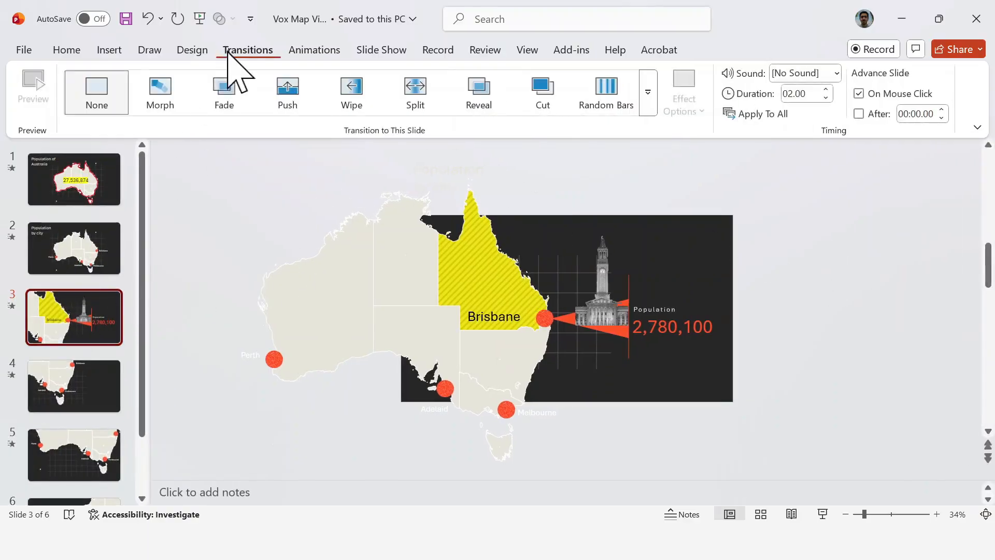
{"action": "left_click", "coordinate": [160, 104]}
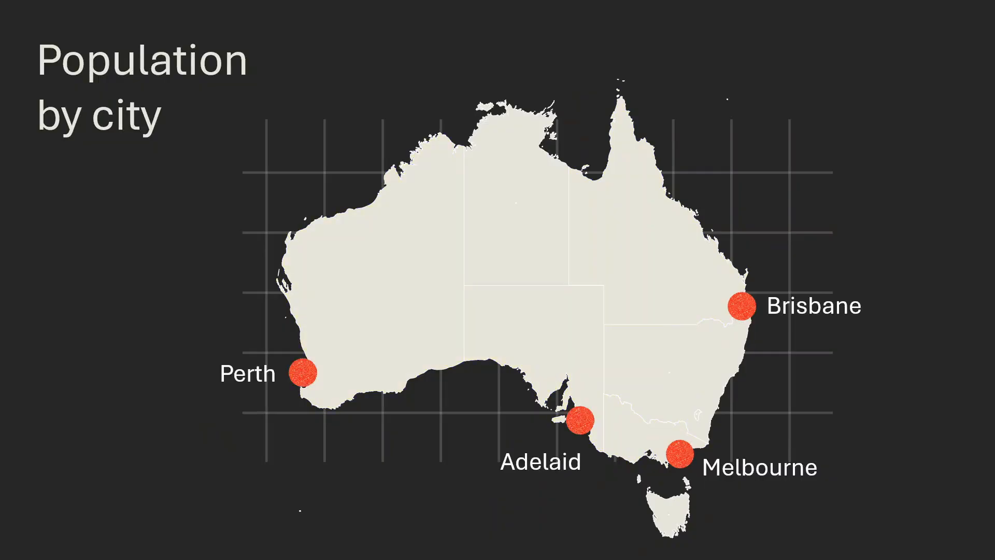
{"action": "key", "text": "Right"}
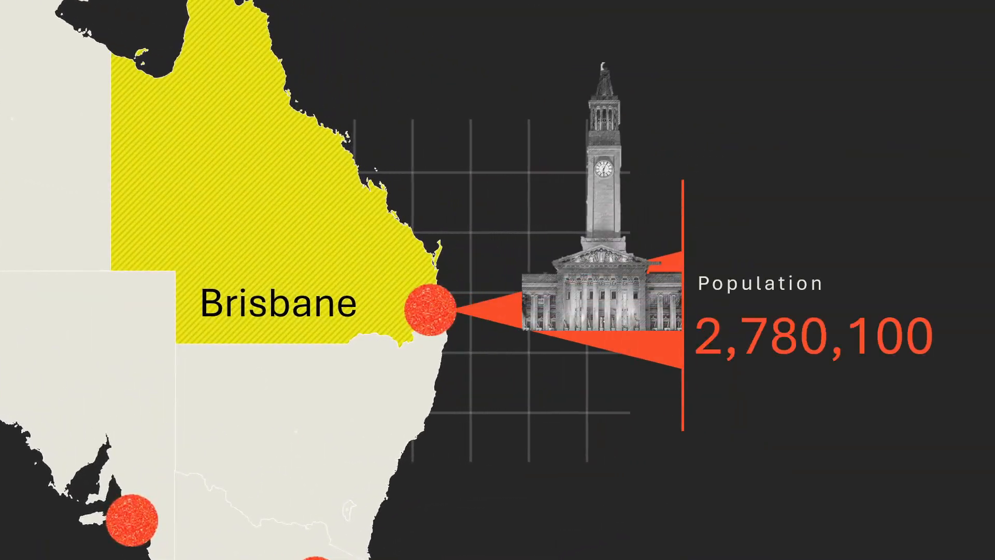
{"action": "key", "text": "Escape"}
Step: Open slide 4, which frames Melbourne and southeastern Australia, for editing
{"action": "scroll", "coordinate": [655, 263], "scroll_direction": "down", "scroll_amount": 1}
{"action": "left_click", "coordinate": [66, 50]}
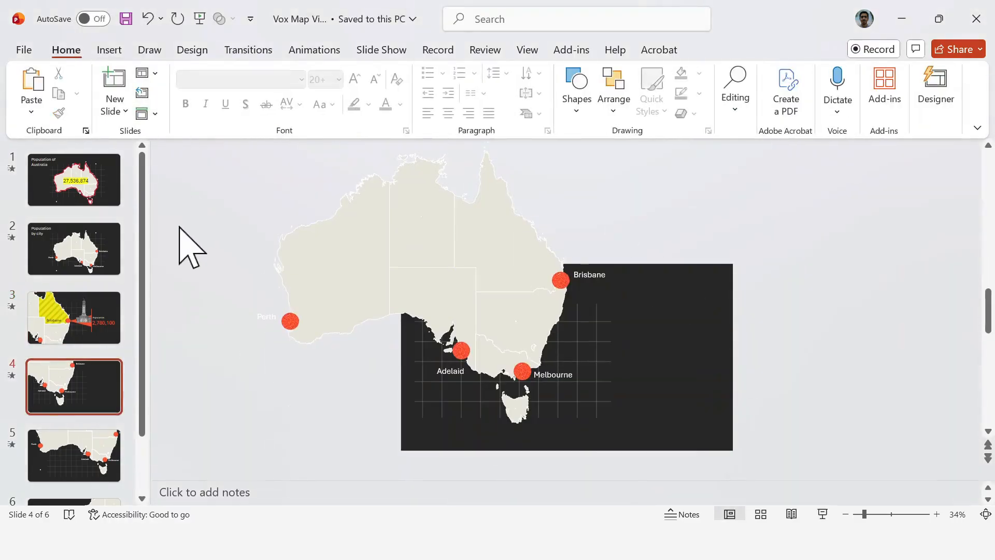
{"action": "scroll", "coordinate": [177, 259], "scroll_direction": "down", "scroll_amount": 1}
{"action": "left_click", "coordinate": [85, 376]}
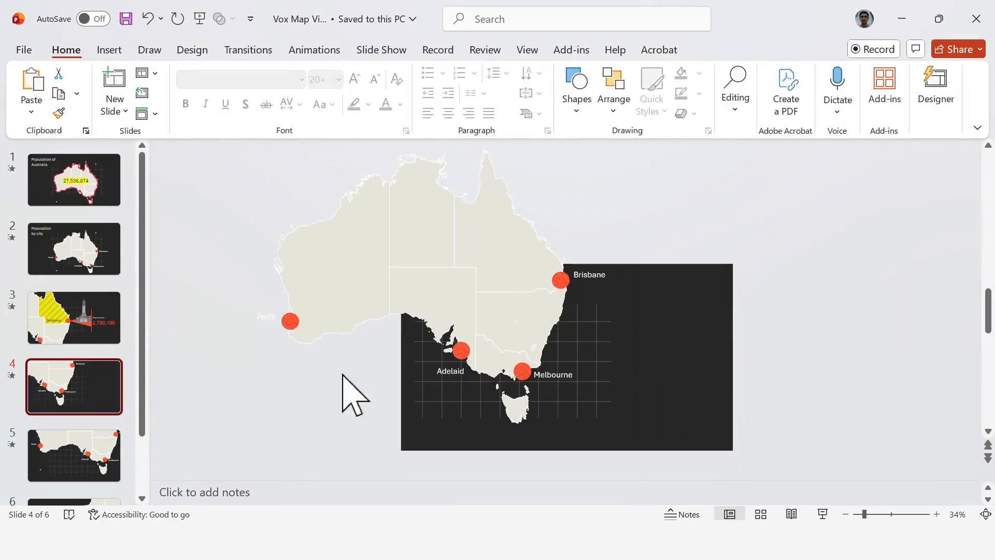
{"action": "left_click", "coordinate": [496, 369]}
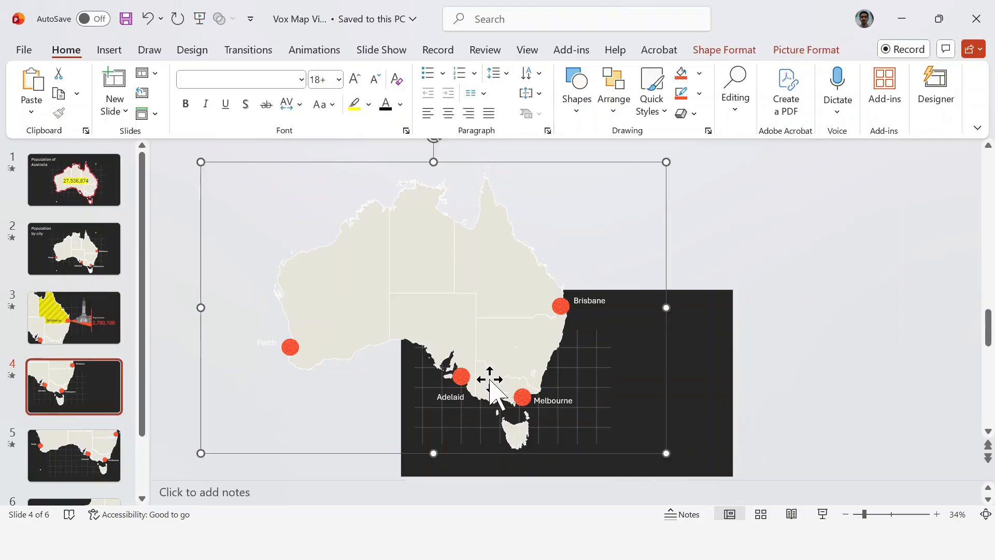
{"action": "right_click", "coordinate": [490, 381]}
{"action": "left_click", "coordinate": [713, 223]}
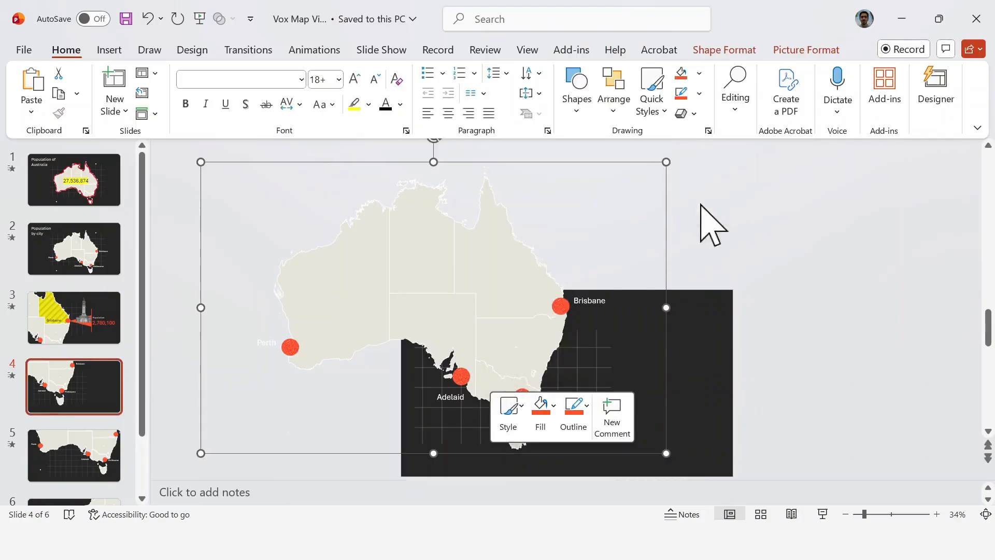
{"action": "left_click", "coordinate": [715, 226]}
Step: Give the Victoria state shape around Melbourne a diagonal-stripe pattern fill with a yellow foreground
{"action": "left_click", "coordinate": [493, 361]}
{"action": "right_click", "coordinate": [493, 362]}
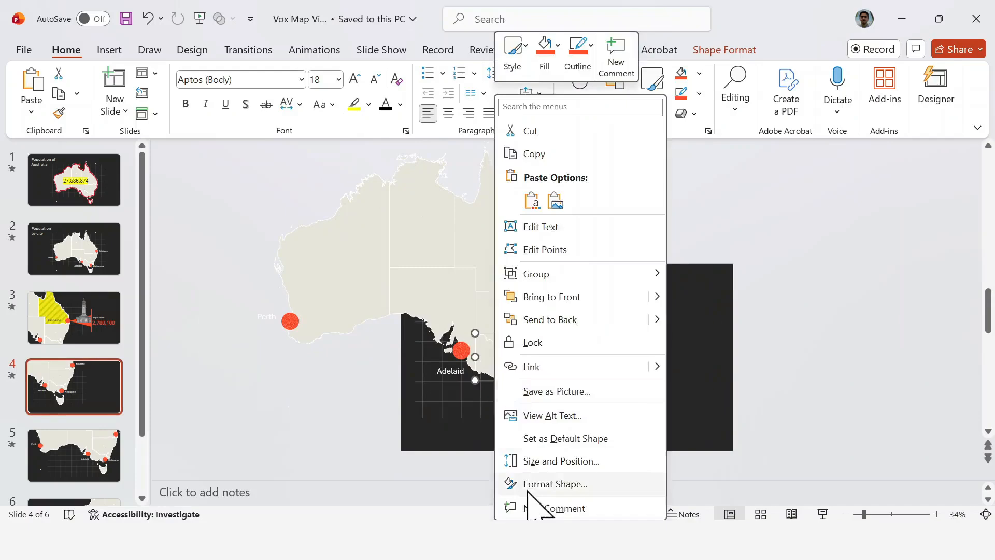
{"action": "left_click", "coordinate": [539, 482]}
{"action": "left_click", "coordinate": [805, 353]}
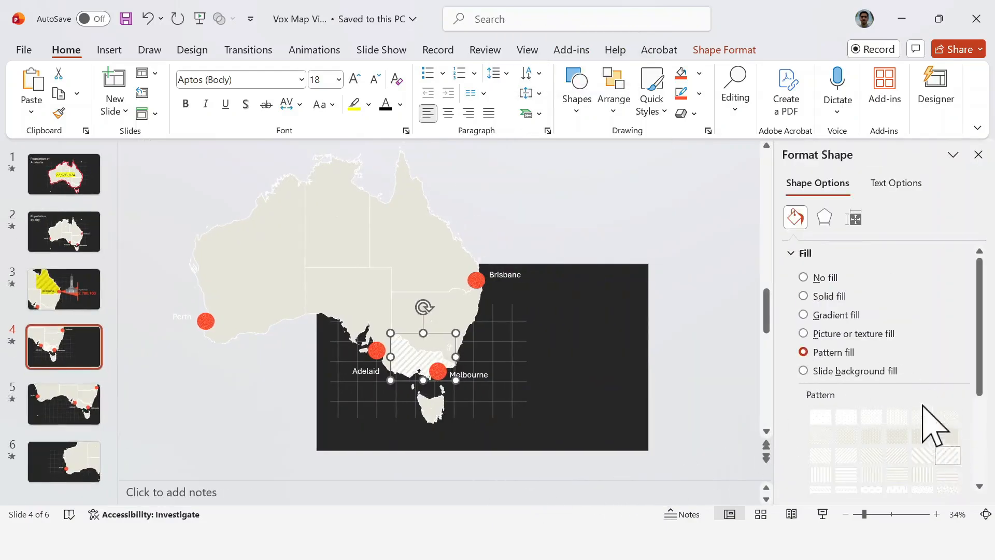
{"action": "scroll", "coordinate": [924, 410], "scroll_direction": "down", "scroll_amount": 3}
{"action": "left_click", "coordinate": [958, 429]}
{"action": "left_click", "coordinate": [833, 356]}
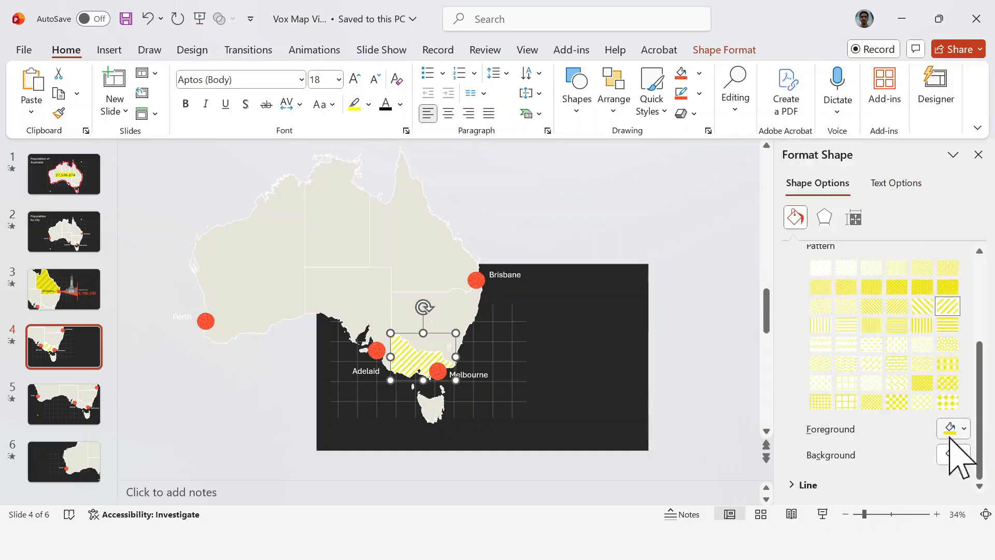
Step: Set Victoria's pattern background to yellow and its foreground to a darker yellow
{"action": "left_click", "coordinate": [954, 455]}
{"action": "left_click", "coordinate": [786, 384]}
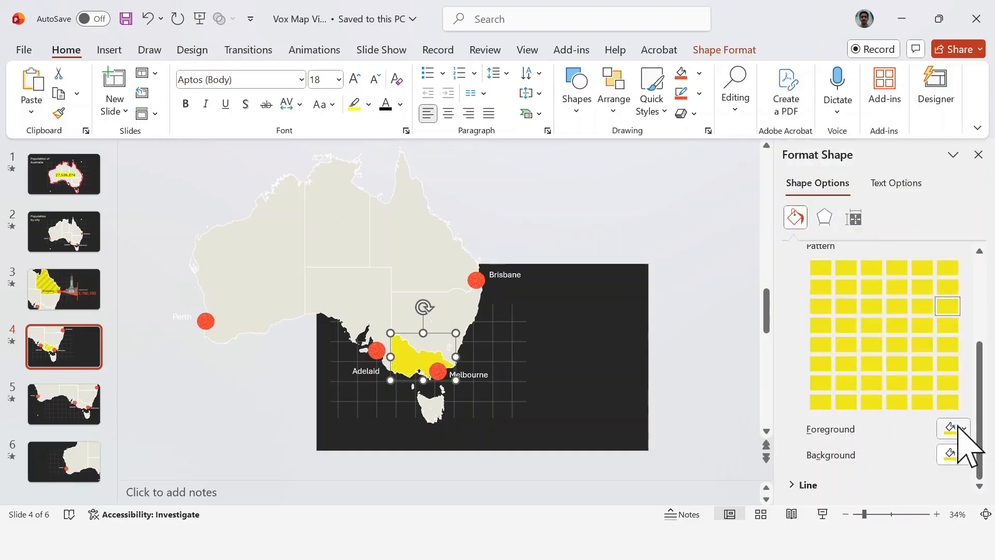
{"action": "left_click", "coordinate": [954, 429]}
{"action": "left_click", "coordinate": [850, 357]}
{"action": "key", "text": "Escape"}
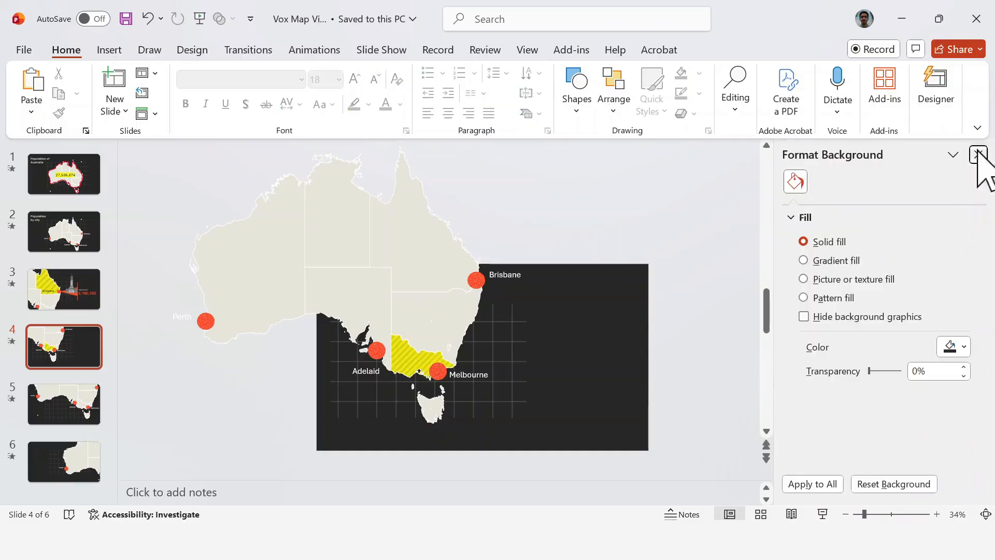
{"action": "left_click", "coordinate": [979, 155]}
Step: Draw an isosceles triangle on the dark area east of Melbourne and narrow it into a tall spike
{"action": "scroll", "coordinate": [707, 397], "scroll_direction": "up", "scroll_amount": 5, "text": "ctrl"}
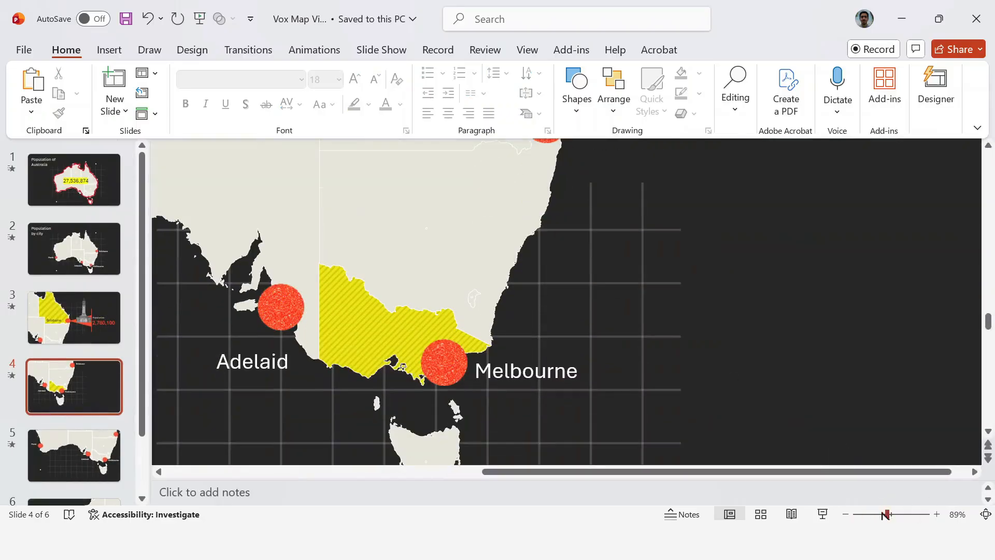
{"action": "left_click_drag", "start_coordinate": [888, 515], "coordinate": [874, 514]}
{"action": "left_click", "coordinate": [577, 99]}
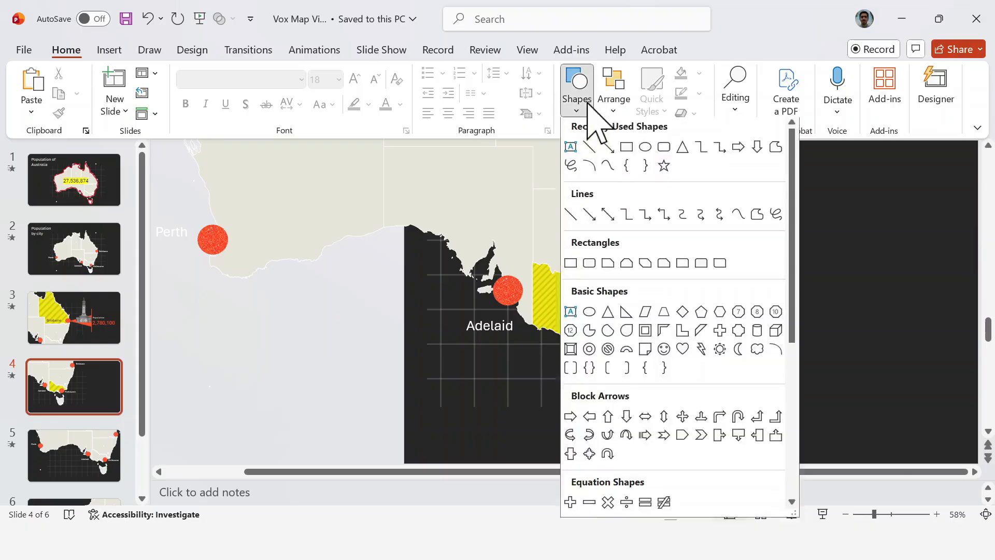
{"action": "left_click", "coordinate": [682, 149]}
{"action": "left_click_drag", "start_coordinate": [751, 224], "coordinate": [912, 364]}
{"action": "left_click_drag", "start_coordinate": [900, 302], "coordinate": [796, 295]}
Step: Move the Melbourne label onto the striped state and make its text black and one font size larger
{"action": "left_click", "coordinate": [674, 336]}
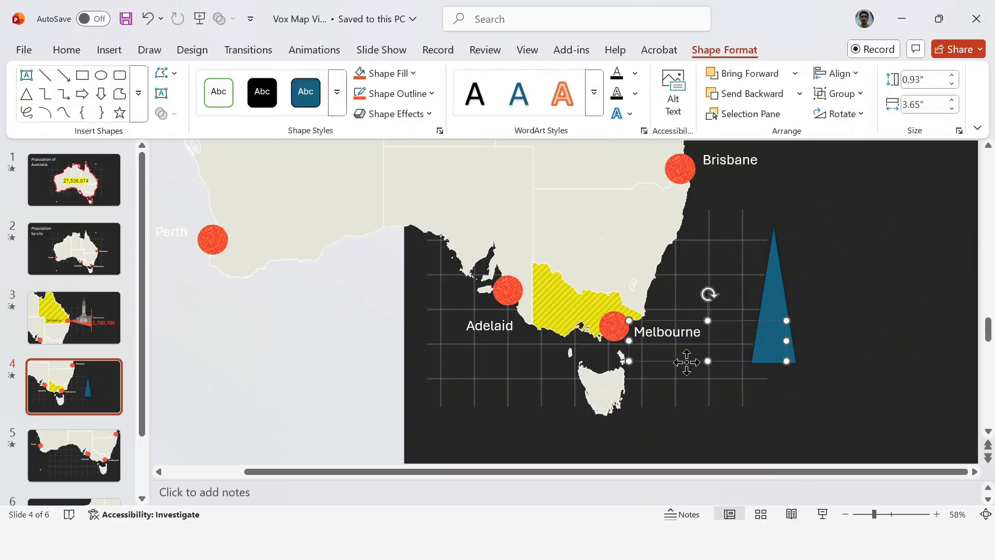
{"action": "left_click_drag", "start_coordinate": [687, 361], "coordinate": [590, 333]}
{"action": "double_click", "coordinate": [575, 306]}
{"action": "left_click", "coordinate": [724, 281]}
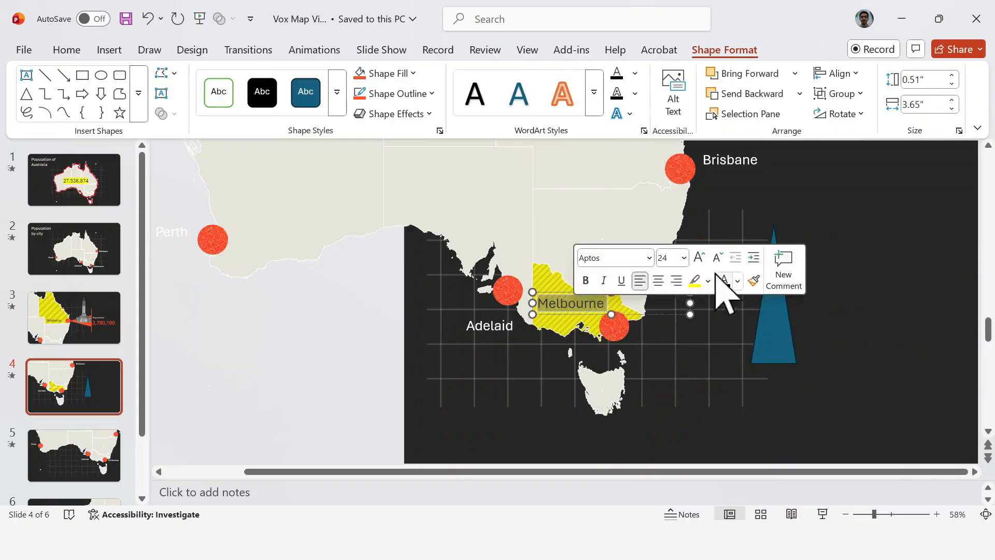
{"action": "left_click", "coordinate": [700, 258]}
{"action": "left_click", "coordinate": [708, 378]}
{"action": "left_click", "coordinate": [673, 322]}
{"action": "left_click_drag", "start_coordinate": [673, 322], "coordinate": [669, 309]}
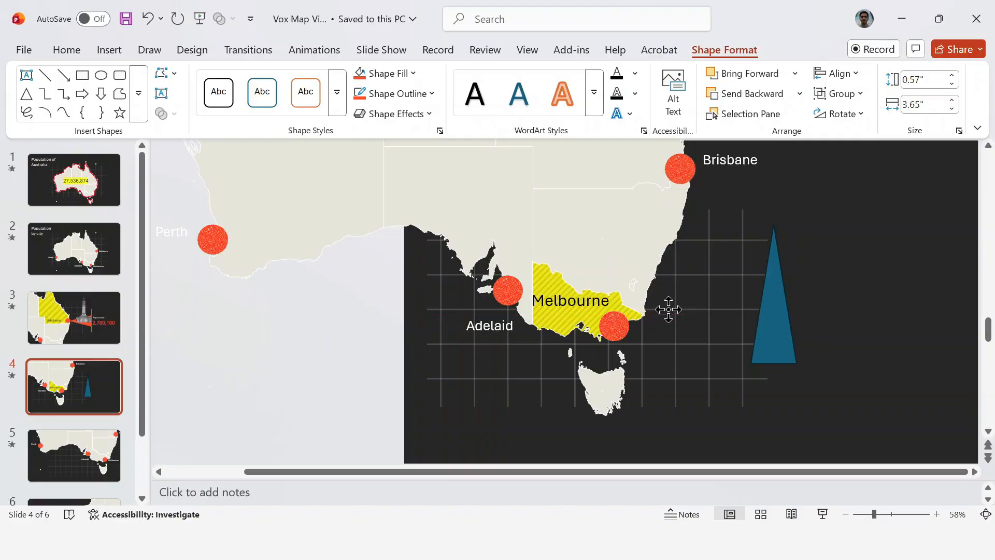
Step: Rotate the triangle onto its side and place it with its tip at the Melbourne dot, opening eastward
{"action": "left_click", "coordinate": [762, 325]}
{"action": "left_click_drag", "start_coordinate": [772, 196], "coordinate": [645, 291]}
{"action": "left_click_drag", "start_coordinate": [800, 294], "coordinate": [723, 333]}
Step: Fill the Melbourne triangle with the same orange-red as the city dots
{"action": "left_click", "coordinate": [381, 73]}
{"action": "left_click", "coordinate": [398, 94]}
{"action": "scroll", "coordinate": [459, 373], "scroll_direction": "down", "scroll_amount": 2}
{"action": "left_click", "coordinate": [365, 341]}
Step: Draw a vertical line about 2.84" long across the triangle's wide end and colour it orange-red
{"action": "left_click_drag", "start_coordinate": [874, 515], "coordinate": [870, 515]}
{"action": "left_click", "coordinate": [876, 414]}
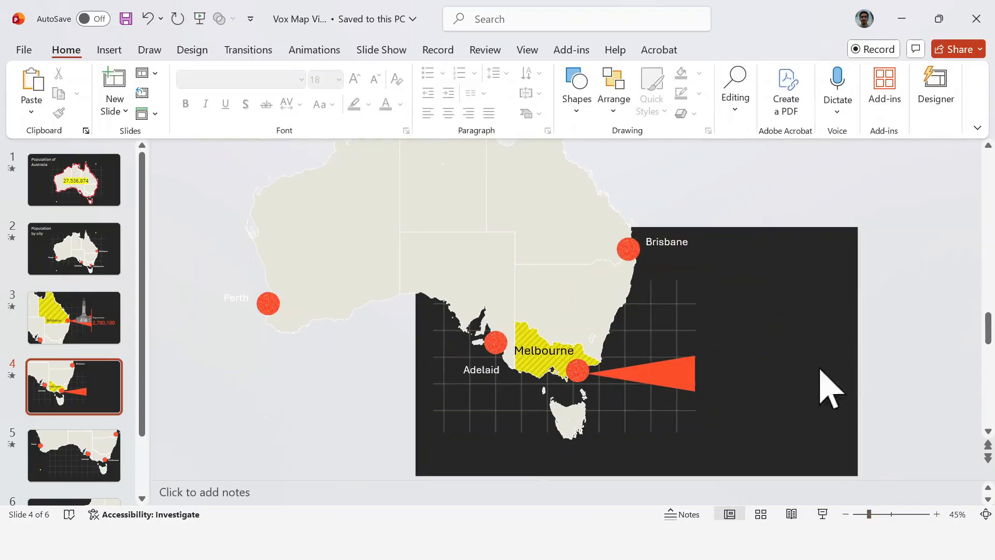
{"action": "left_click", "coordinate": [576, 98]}
{"action": "left_click", "coordinate": [596, 146]}
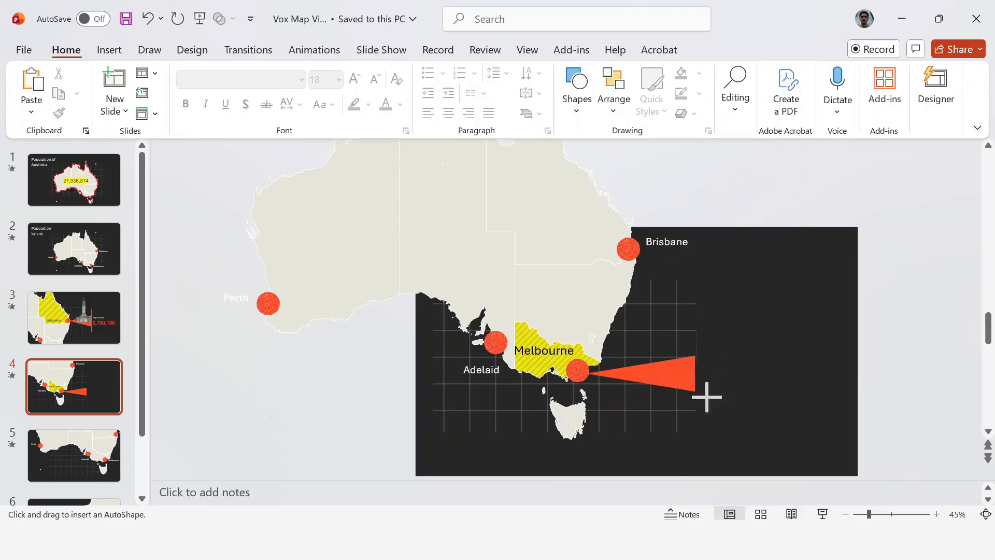
{"action": "left_click_drag", "start_coordinate": [695, 329], "coordinate": [700, 422]}
{"action": "left_click", "coordinate": [362, 95]}
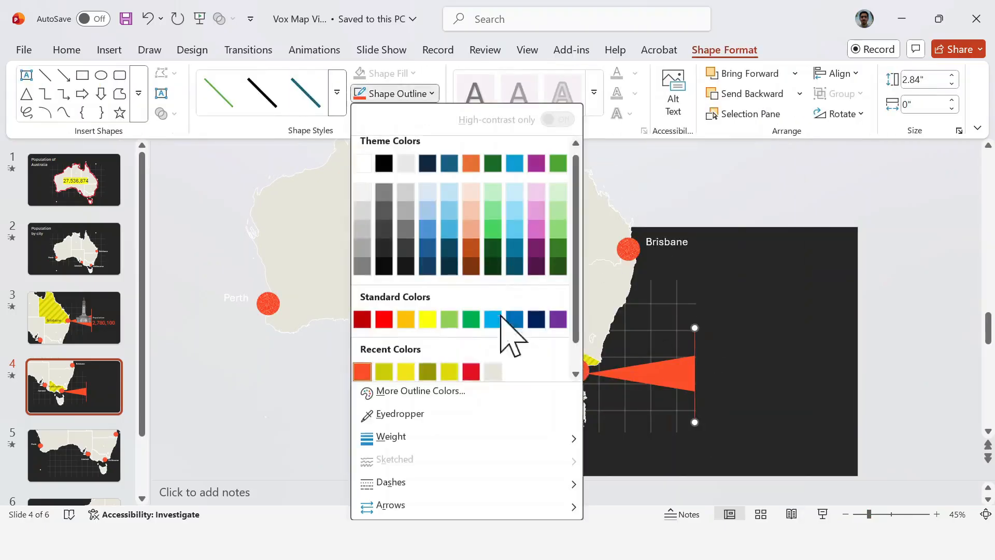
{"action": "left_click", "coordinate": [669, 408]}
{"action": "left_click", "coordinate": [814, 376]}
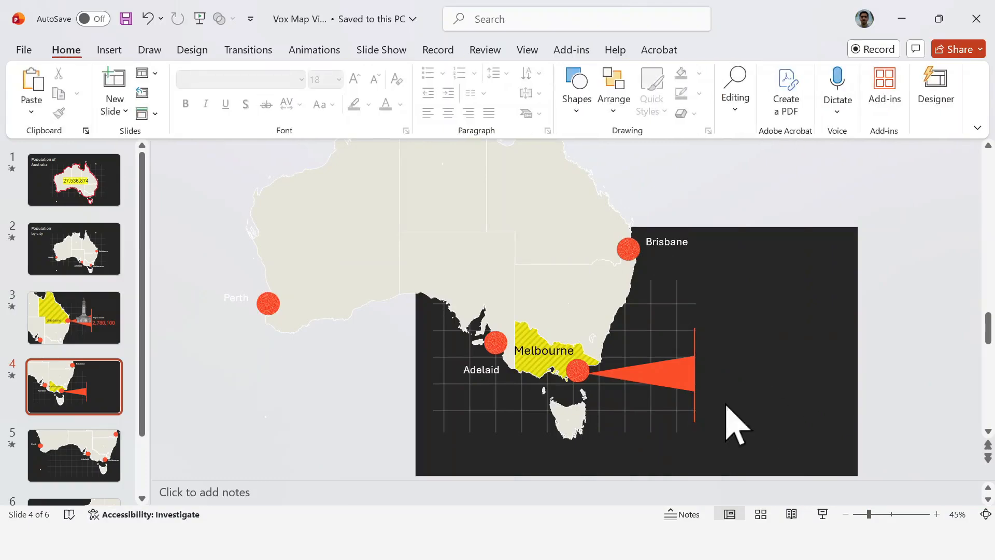
Step: Lengthen the Melbourne triangle slightly eastward and align the vertical line with its wide end
{"action": "left_click_drag", "start_coordinate": [695, 410], "coordinate": [695, 407]}
{"action": "left_click", "coordinate": [722, 407]}
{"action": "left_click_drag", "start_coordinate": [726, 315], "coordinate": [662, 408]}
{"action": "left_click", "coordinate": [690, 372]}
{"action": "left_click_drag", "start_coordinate": [696, 373], "coordinate": [709, 373]}
{"action": "left_click", "coordinate": [700, 380]}
{"action": "left_click", "coordinate": [783, 421]}
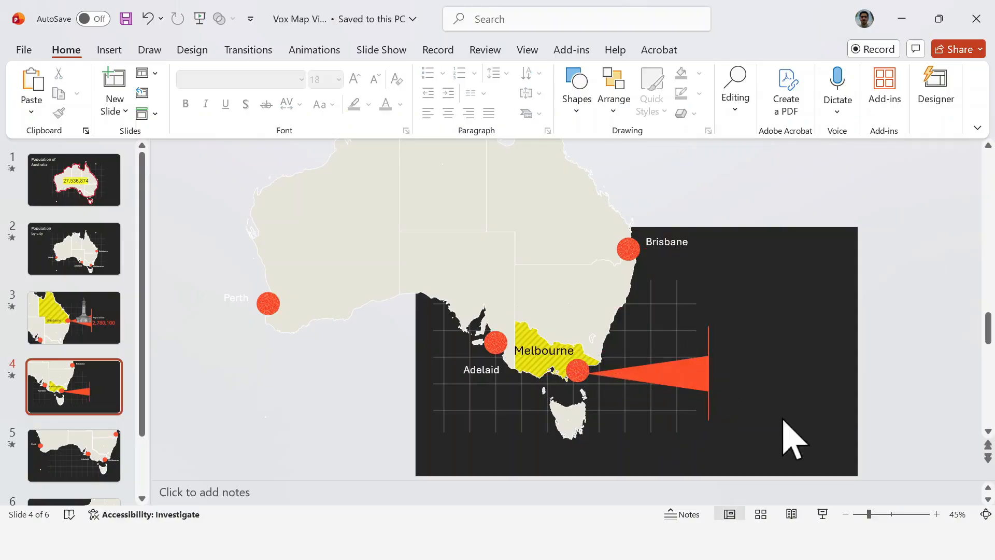
Step: Paste the grayscale spire landmark cutout, shrink it slightly and position it over the triangle beside the vertical line
{"action": "key", "text": "ctrl+v"}
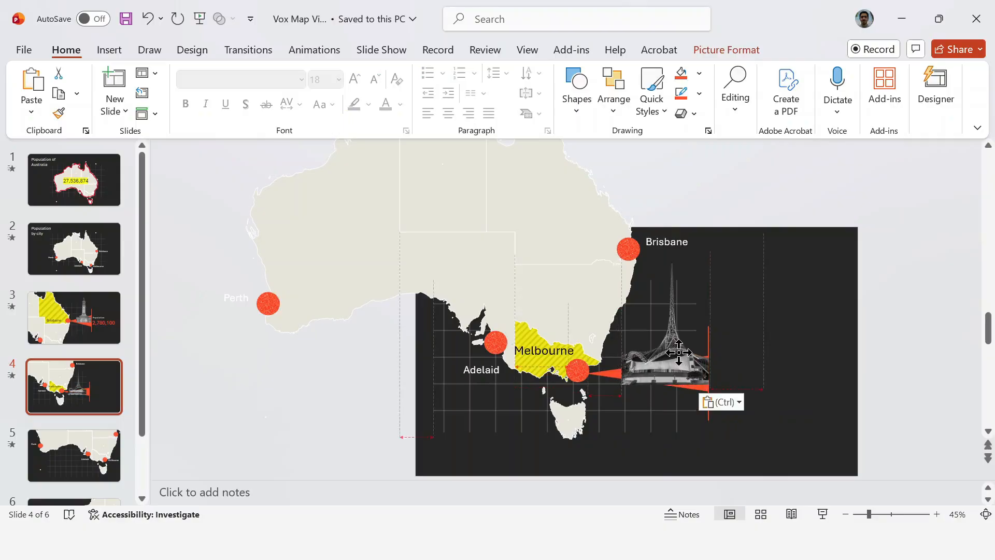
{"action": "left_click_drag", "start_coordinate": [621, 248], "coordinate": [627, 257]}
{"action": "left_click_drag", "start_coordinate": [672, 338], "coordinate": [675, 337]}
{"action": "left_click", "coordinate": [732, 360]}
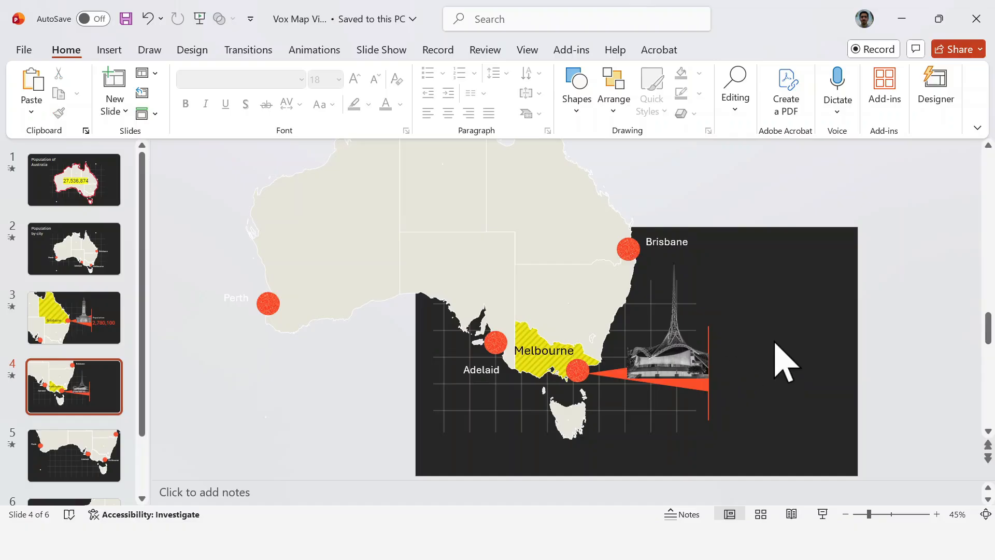
Step: Paste the Population label and the 5,391,890 figure beside the vertical line
{"action": "key", "text": "alt+a"}
{"action": "key", "text": "ctrl+v"}
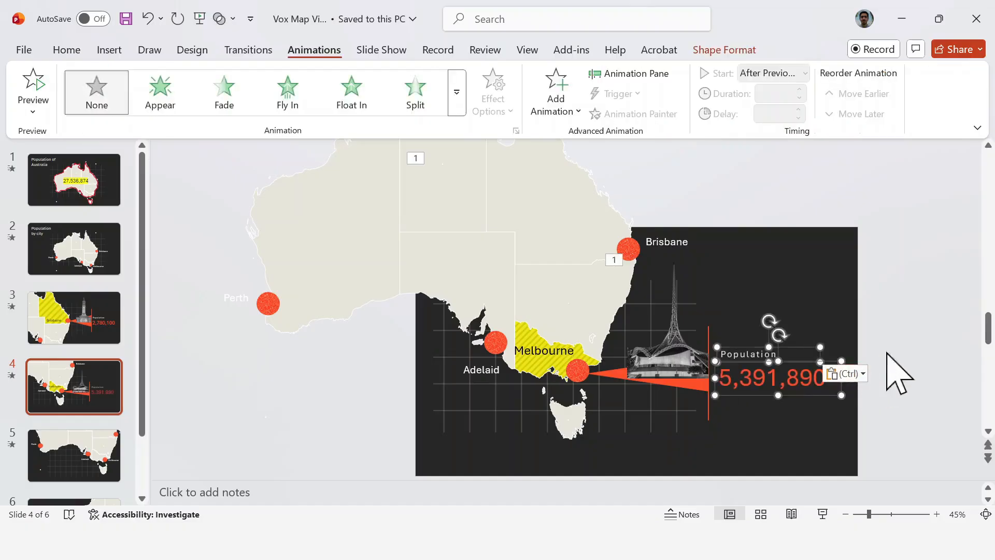
{"action": "left_click", "coordinate": [881, 309]}
Step: Remove the existing animation effects of the Population text box and Picture 2 from slide 4
{"action": "left_click", "coordinate": [630, 73]}
{"action": "left_click", "coordinate": [966, 210]}
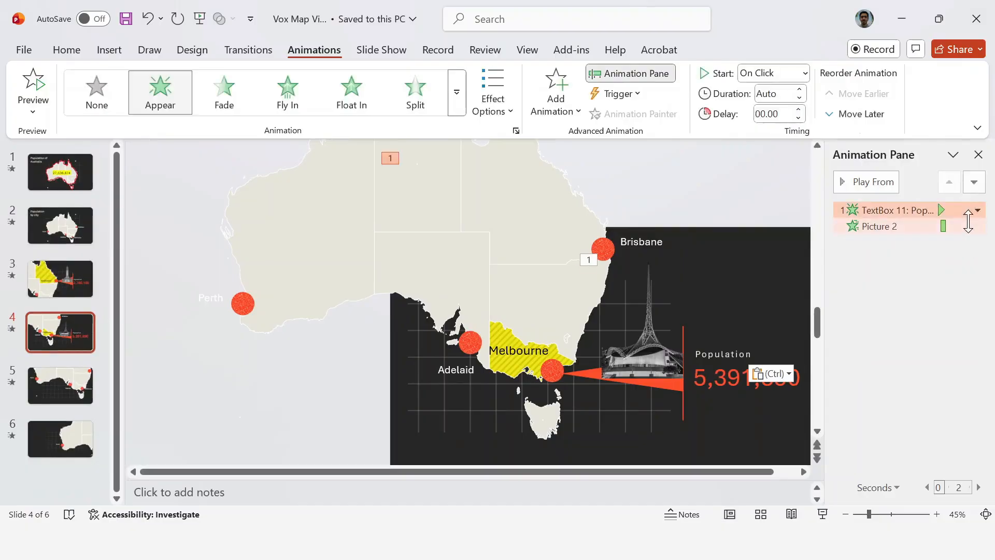
{"action": "left_click", "coordinate": [971, 227], "text": "shift"}
{"action": "left_click", "coordinate": [977, 226]}
{"action": "left_click", "coordinate": [933, 355]}
{"action": "left_click", "coordinate": [978, 155]}
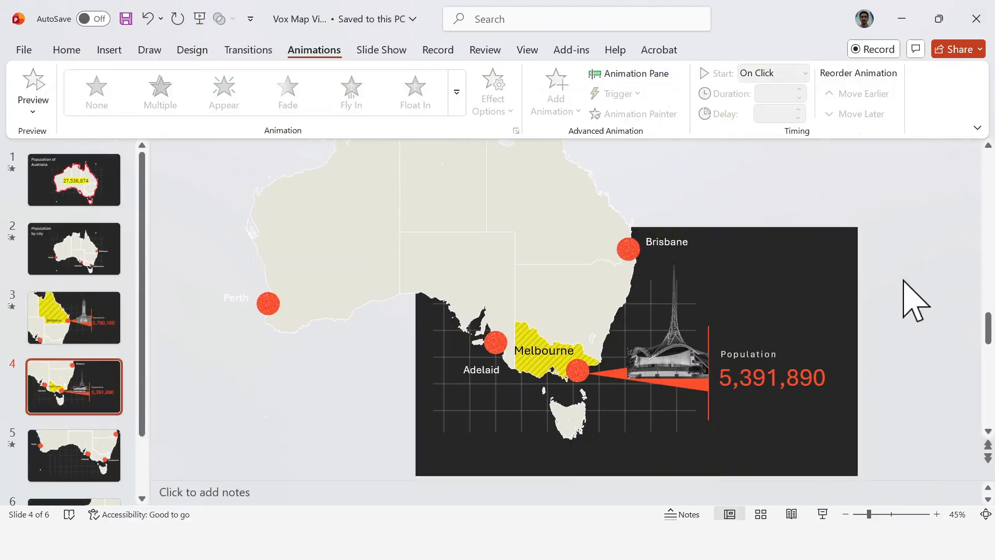
{"action": "left_click", "coordinate": [785, 358]}
{"action": "left_click", "coordinate": [870, 347]}
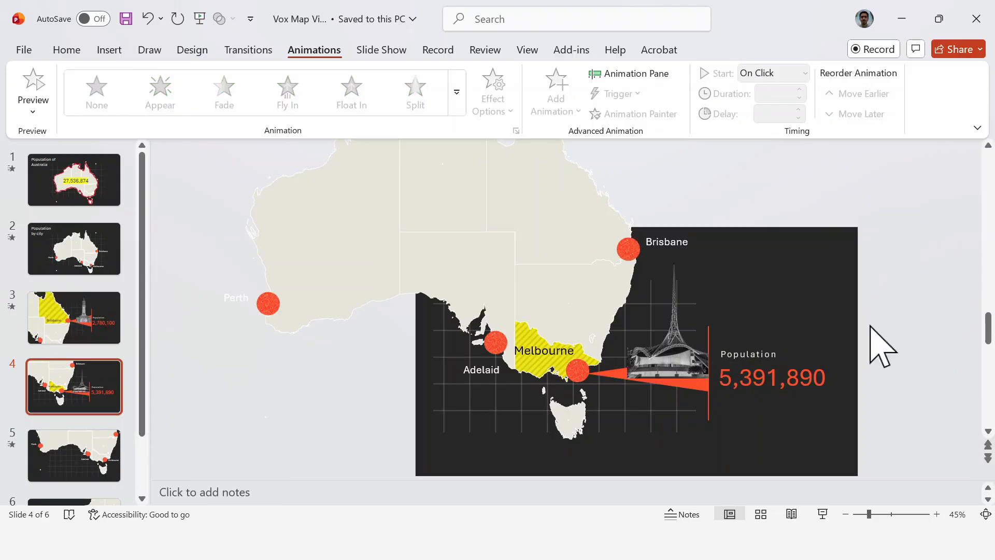
{"action": "left_click", "coordinate": [696, 386]}
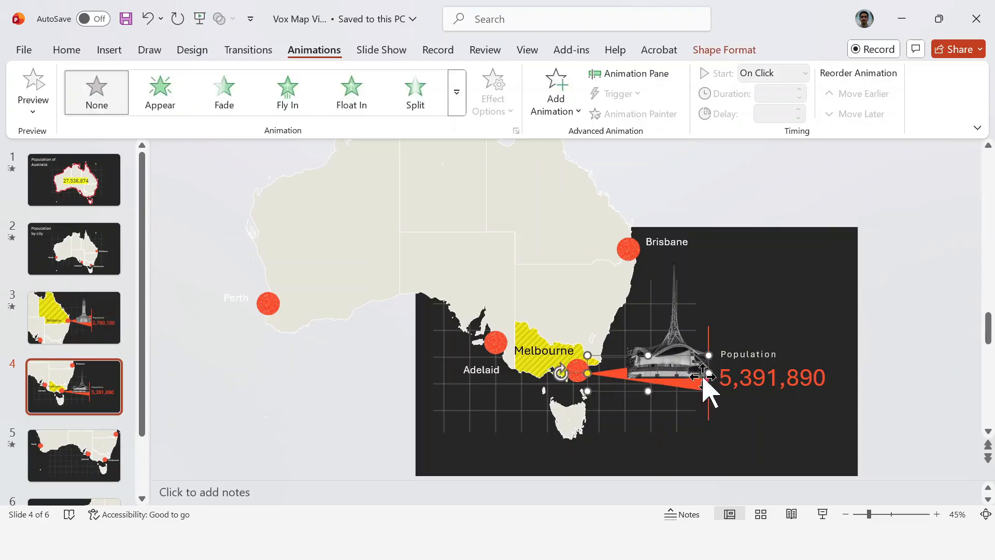
{"action": "left_click", "coordinate": [927, 289]}
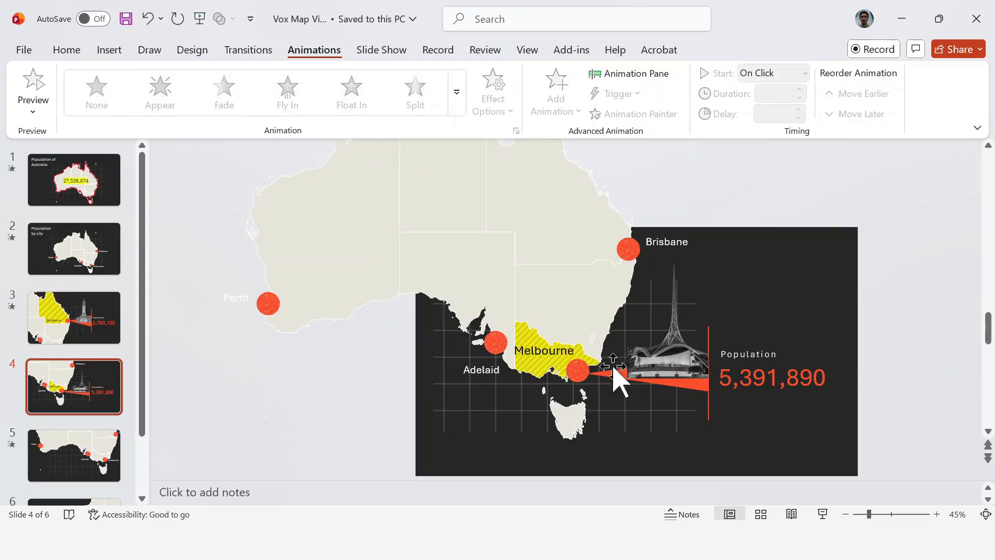
Step: Apply a Wipe entrance to the Melbourne triangle, running from the left
{"action": "left_click", "coordinate": [612, 373]}
{"action": "left_click", "coordinate": [457, 94]}
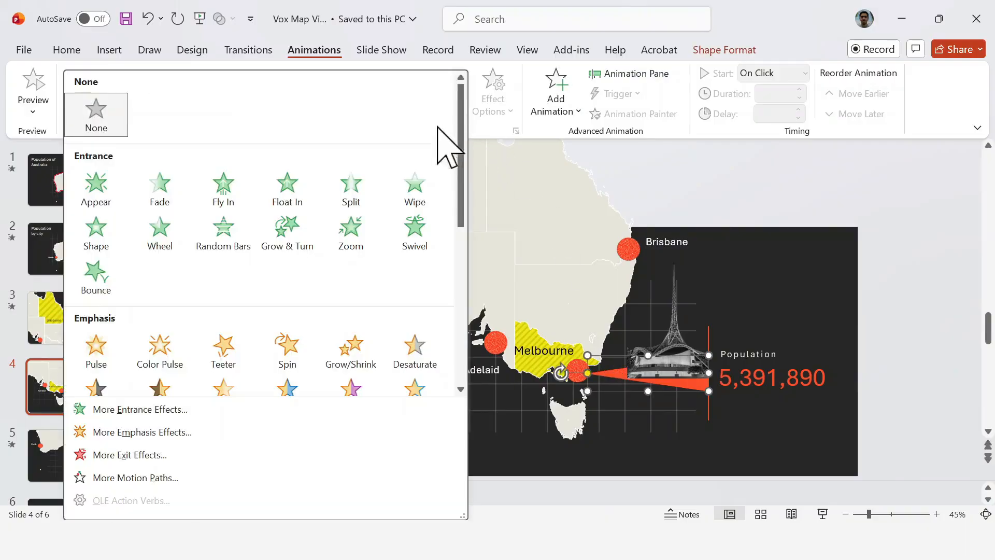
{"action": "left_click", "coordinate": [414, 185]}
{"action": "left_click", "coordinate": [473, 118]}
{"action": "left_click", "coordinate": [486, 203]}
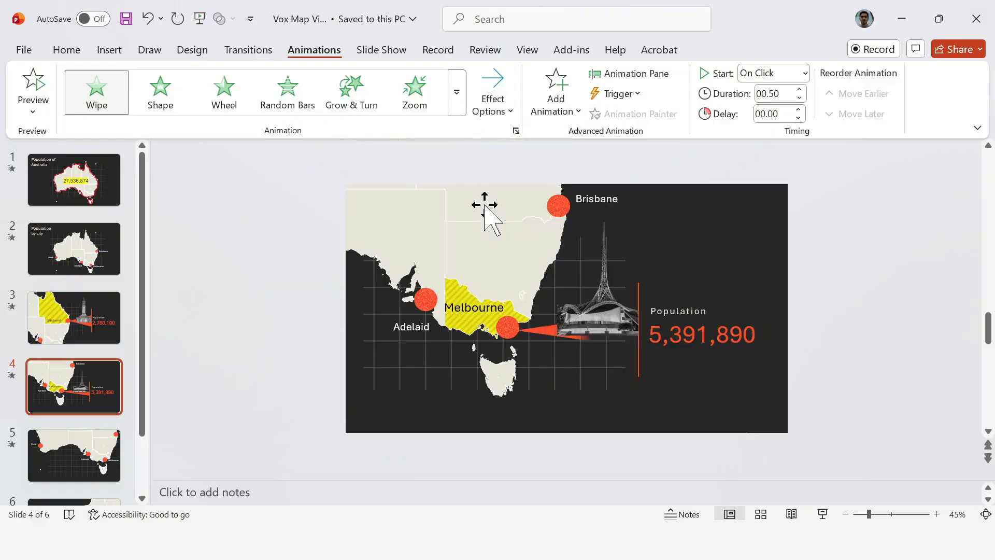
Step: Apply a Wipe entrance to the landmark picture and a Split entrance to the vertical line
{"action": "left_click", "coordinate": [679, 358]}
{"action": "left_click", "coordinate": [457, 92]}
{"action": "left_click", "coordinate": [415, 186]}
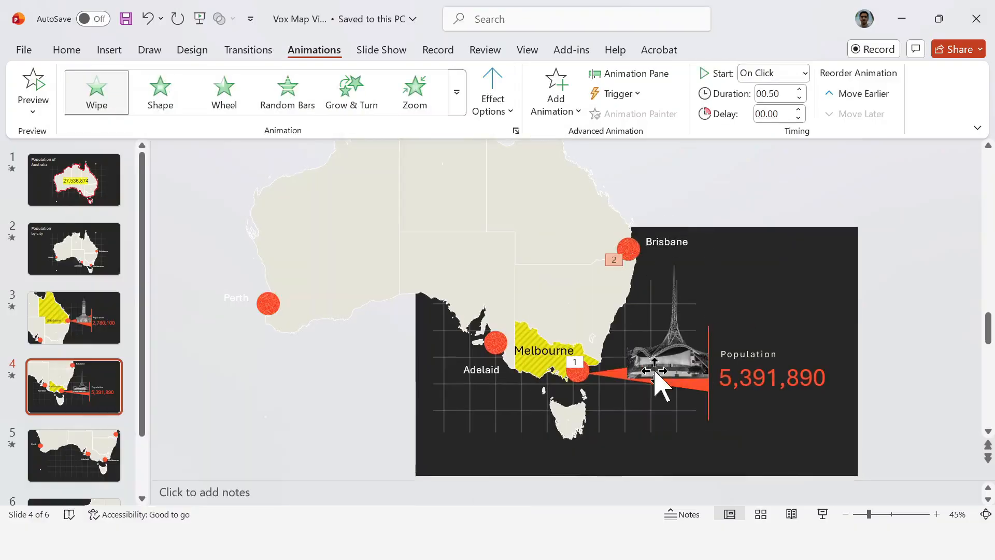
{"action": "left_click", "coordinate": [708, 409]}
{"action": "left_click", "coordinate": [415, 92]}
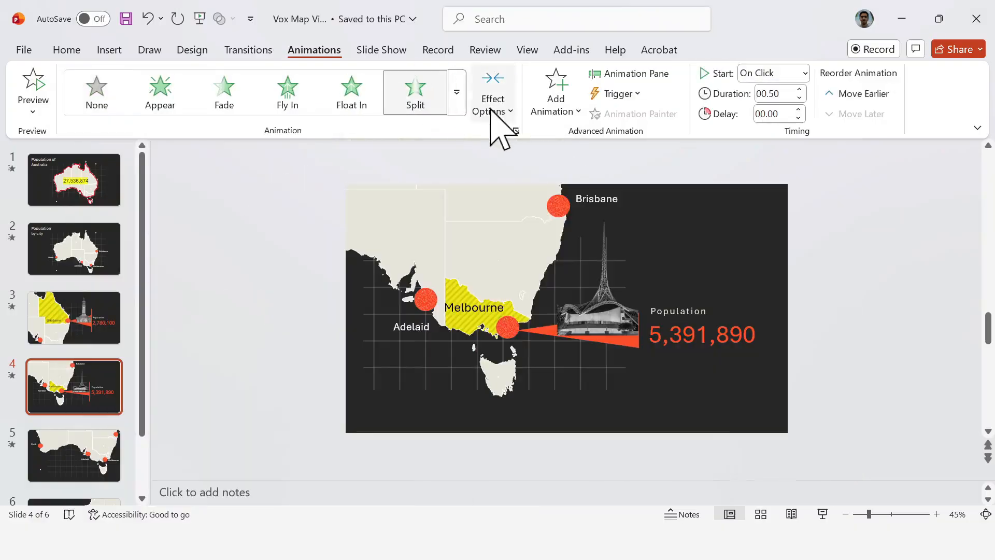
Step: Set the vertical line's Split direction to Horizontal Out and apply an Appear entrance to the Population label and 5,391,890 figure
{"action": "left_click", "coordinate": [493, 104]}
{"action": "left_click", "coordinate": [536, 203]}
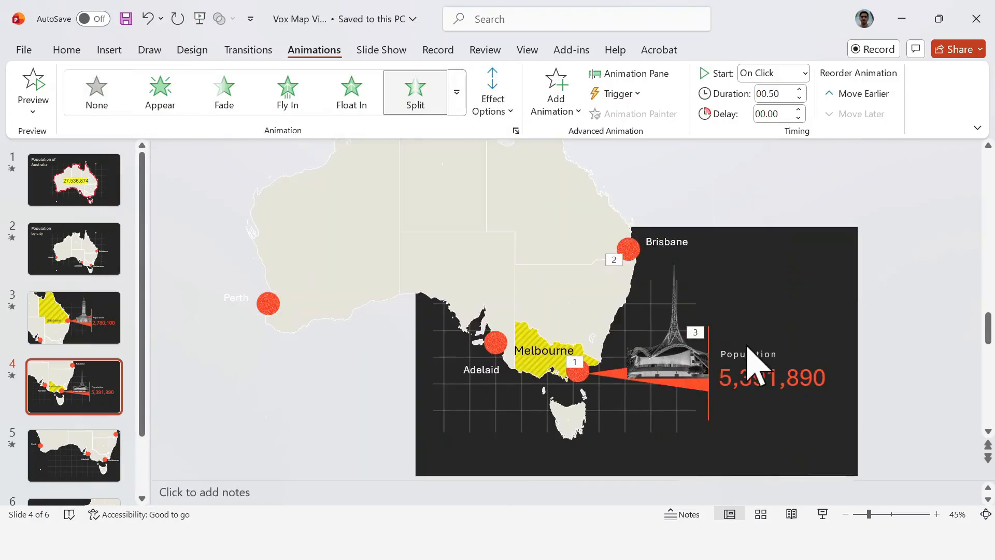
{"action": "left_click", "coordinate": [749, 355]}
{"action": "left_click", "coordinate": [159, 92]}
Step: Set the Appear effect of both population text boxes to animate text by letter, with Don't Dim after the animation
{"action": "left_click", "coordinate": [629, 74]}
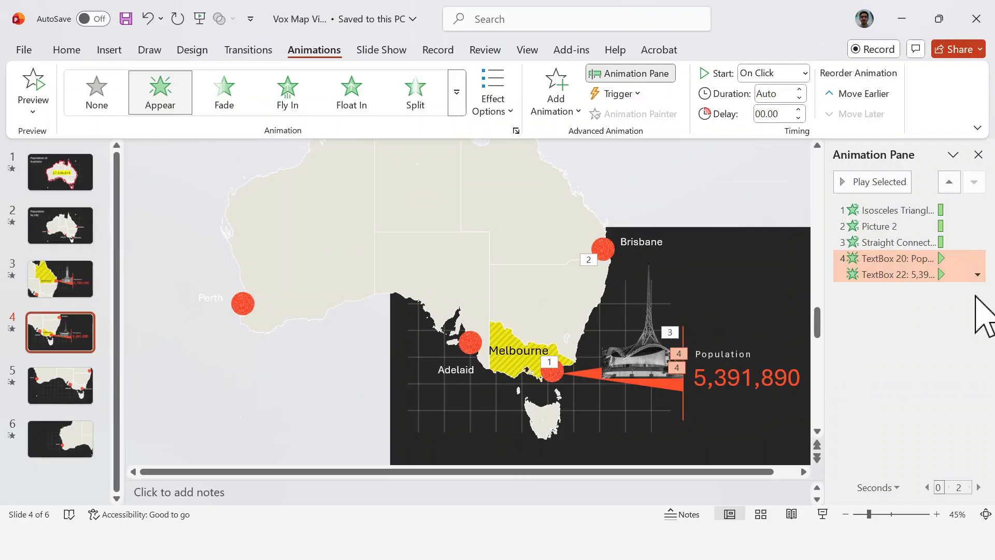
{"action": "left_click", "coordinate": [977, 274]}
{"action": "left_click", "coordinate": [943, 348]}
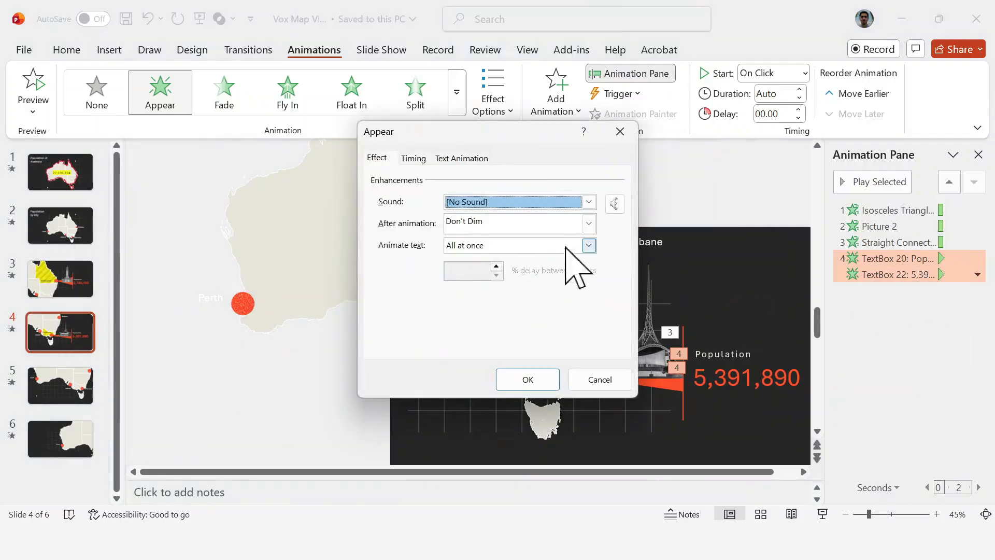
{"action": "left_click", "coordinate": [588, 222]}
{"action": "left_click", "coordinate": [467, 349]}
{"action": "left_click", "coordinate": [588, 244]}
{"action": "left_click", "coordinate": [570, 281]}
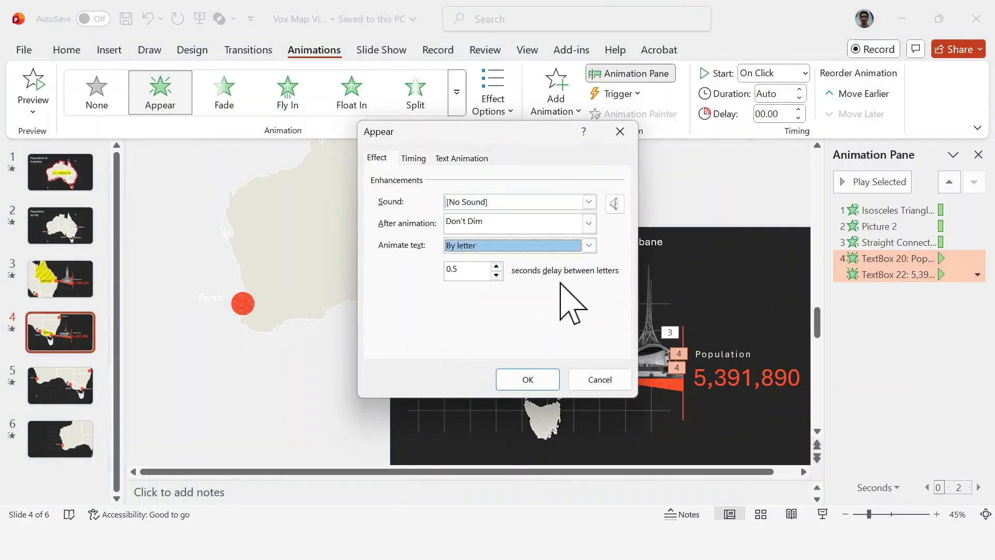
{"action": "key", "text": "Tab"}
{"action": "left_click", "coordinate": [526, 379]}
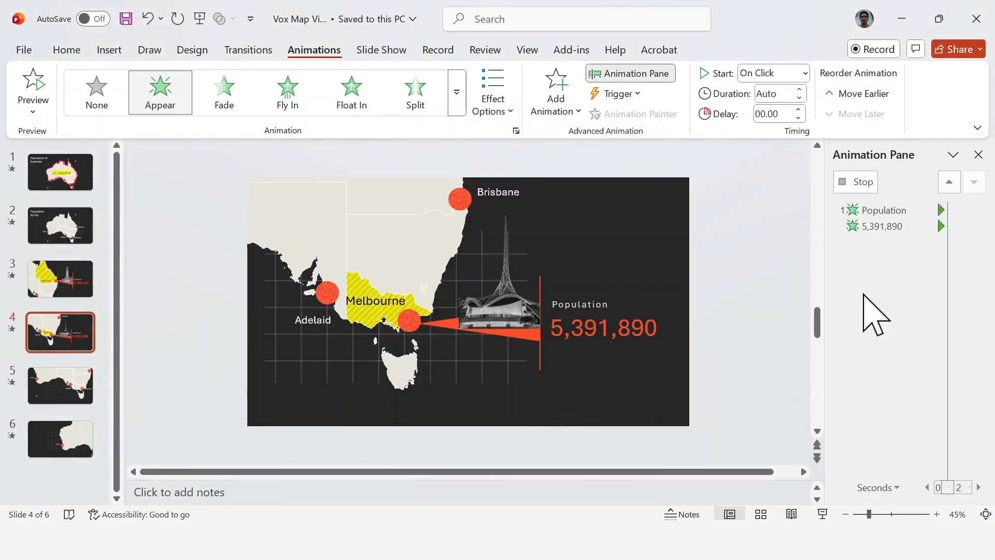
Step: Start the triangle's animation With Previous and the landmark picture's animation After Previous
{"action": "left_click_drag", "start_coordinate": [881, 273], "coordinate": [889, 241]}
{"action": "left_click", "coordinate": [885, 210]}
{"action": "left_click", "coordinate": [977, 210]}
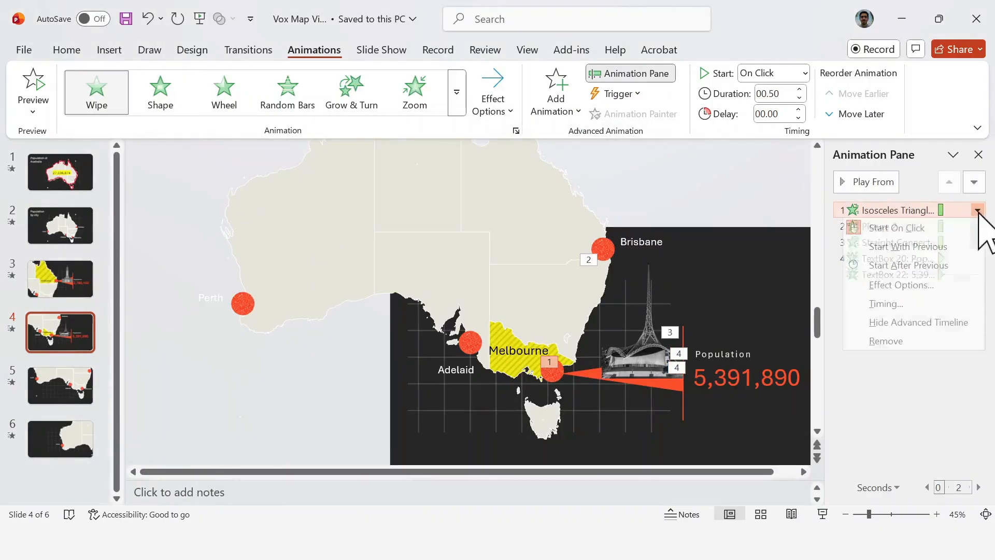
{"action": "left_click", "coordinate": [912, 247]}
{"action": "left_click", "coordinate": [977, 226]}
{"action": "left_click", "coordinate": [962, 263]}
Step: Start the vertical line's animation With Previous and the population text's animation After Previous, previewing the full sequence
{"action": "left_click", "coordinate": [978, 242]}
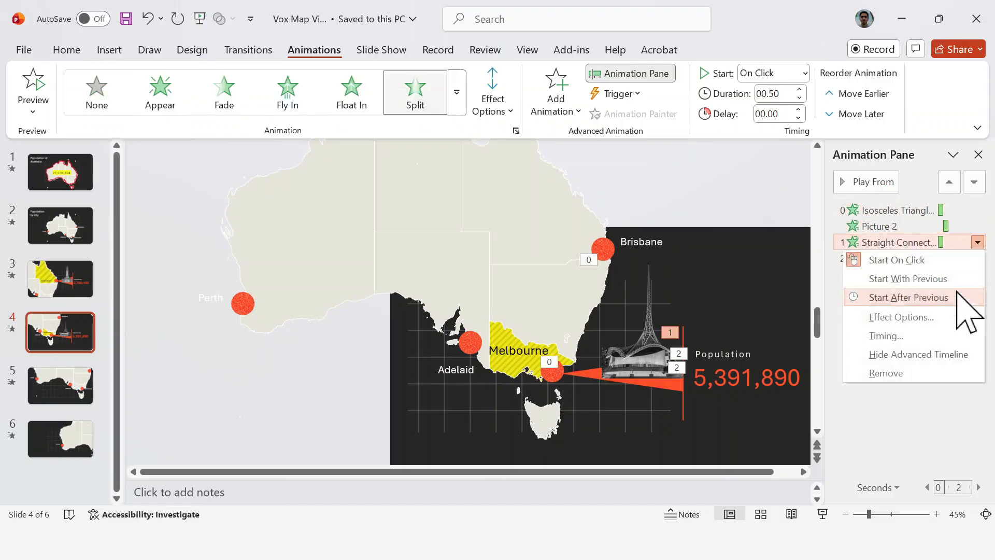
{"action": "left_click", "coordinate": [959, 279]}
{"action": "left_click", "coordinate": [977, 258]}
{"action": "left_click", "coordinate": [938, 314]}
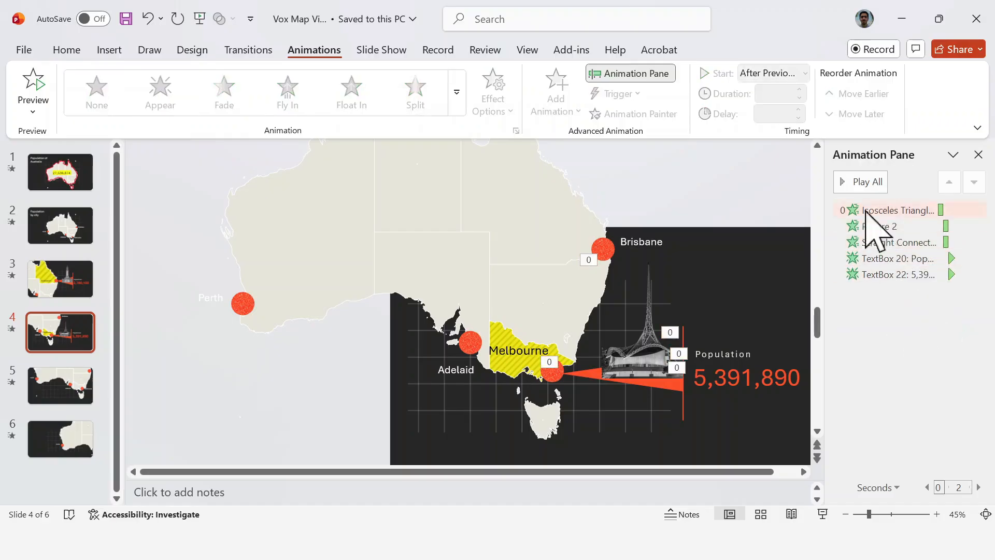
{"action": "left_click", "coordinate": [857, 181]}
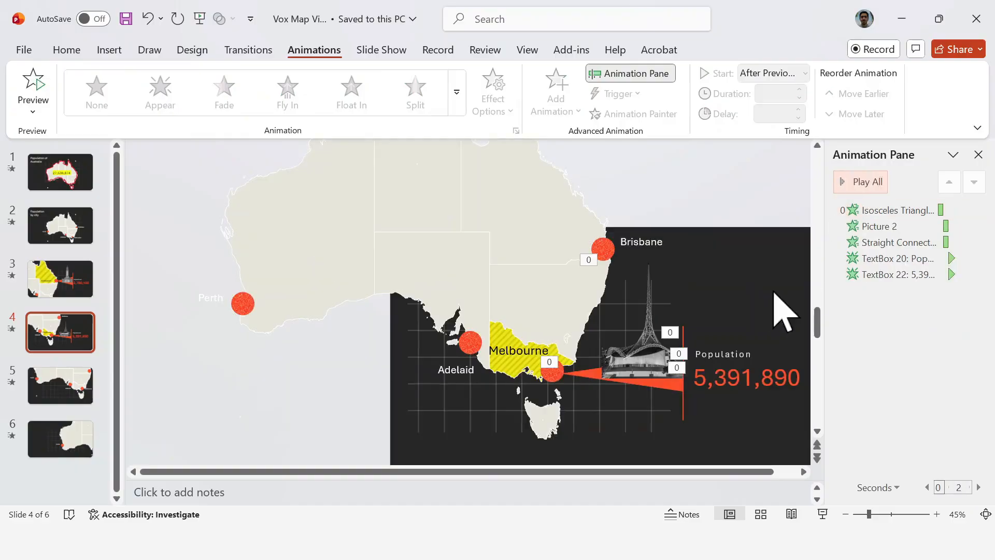
{"action": "left_click", "coordinate": [979, 154]}
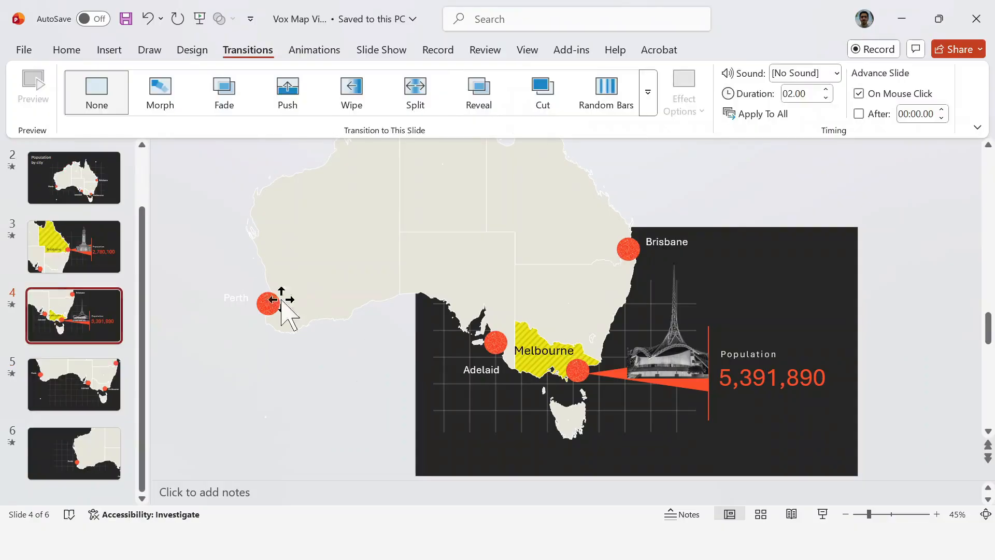
Step: Apply the Morph transition to slide 4 and open slide 5
{"action": "left_click", "coordinate": [68, 51]}
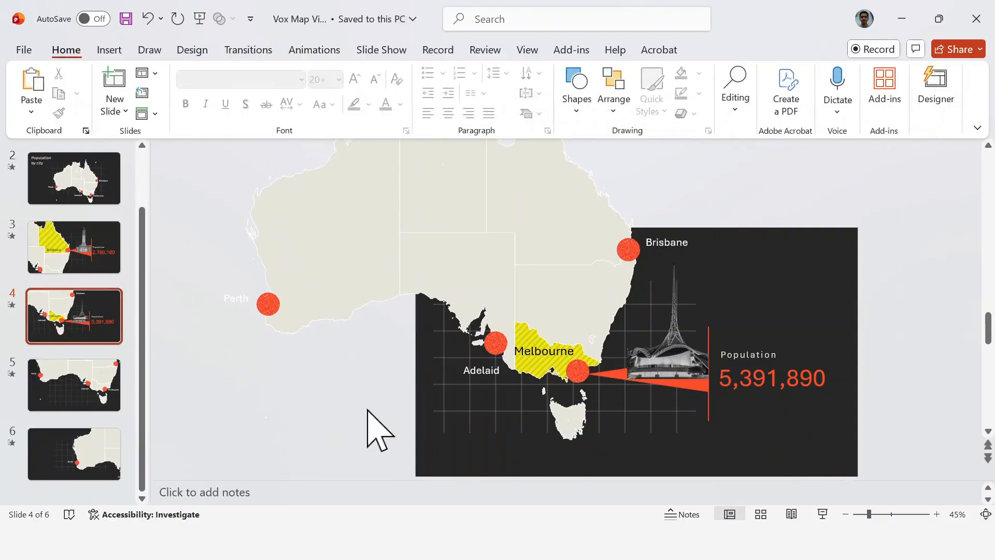
{"action": "left_click", "coordinate": [249, 52]}
{"action": "left_click", "coordinate": [172, 106]}
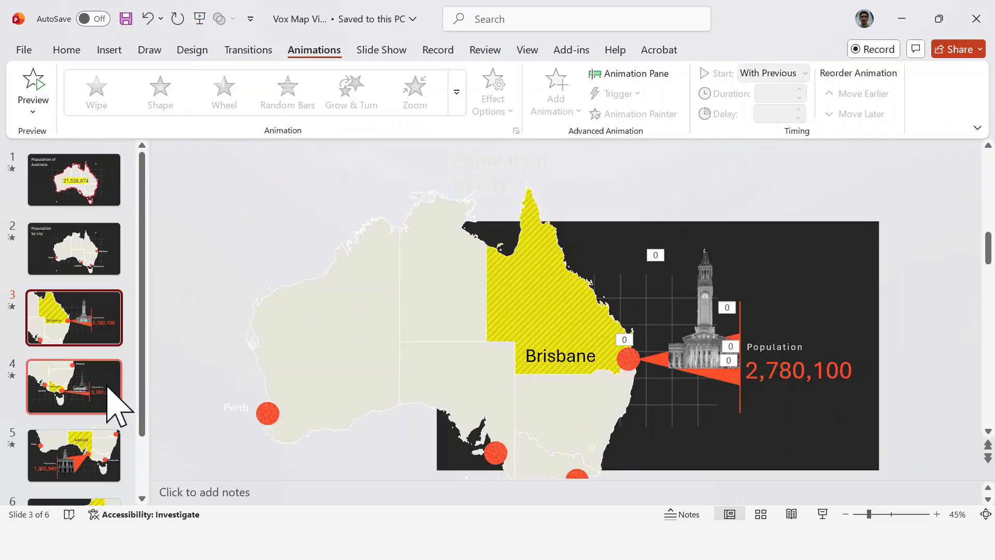
{"action": "left_click", "coordinate": [115, 407]}
{"action": "left_click", "coordinate": [94, 460]}
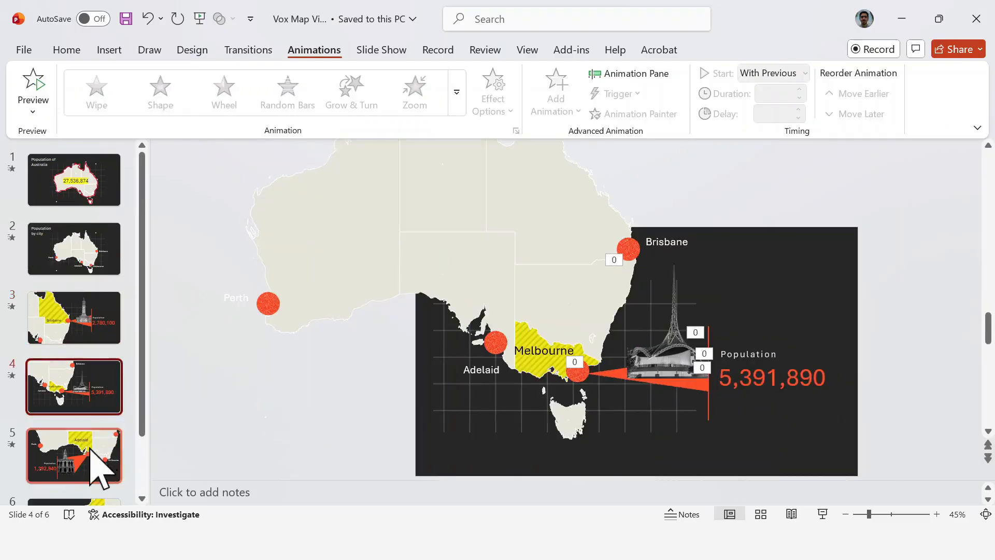